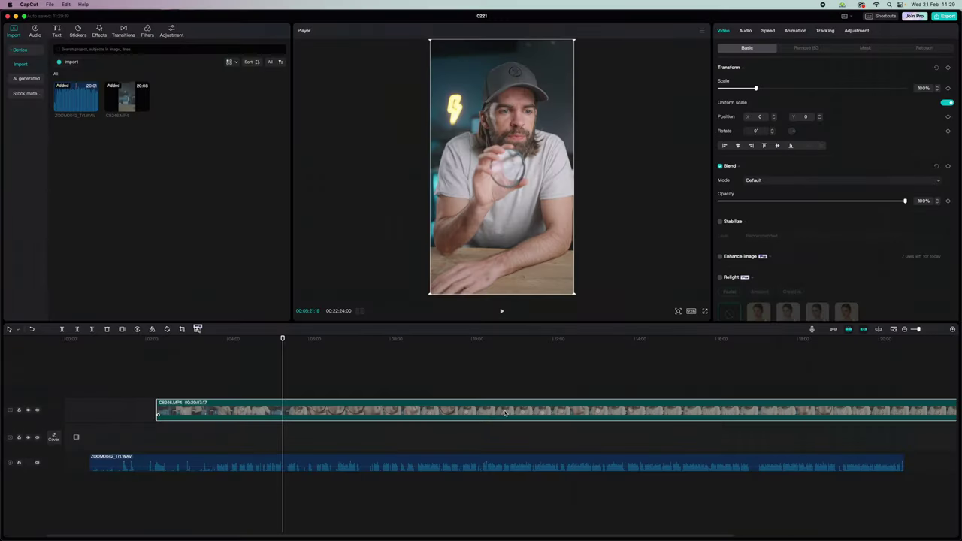
Put C8246.MP4 on the main track and sync it with the ZOOM0042_Tr1.WAV recording
{"action": "left_click_drag", "start_coordinate": [505, 413], "coordinate": [503, 439]}
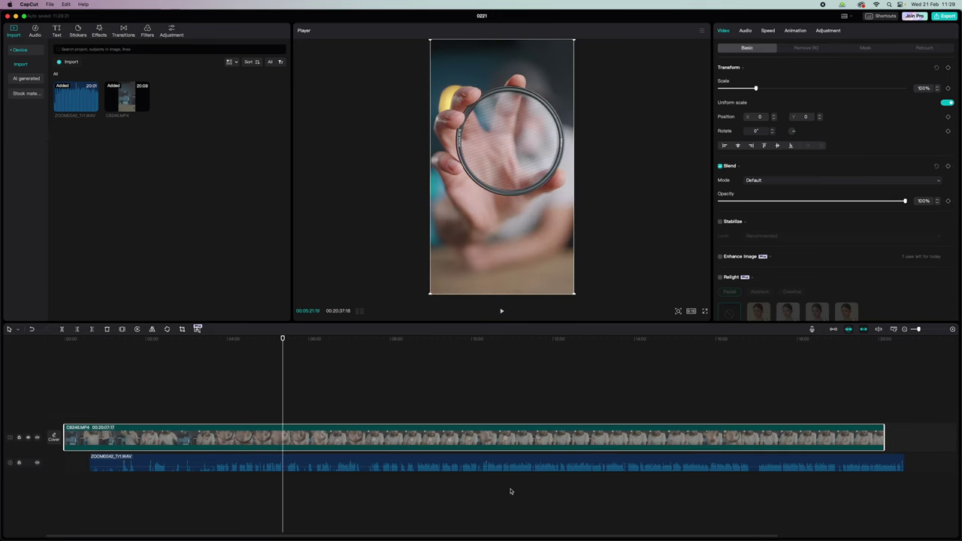
{"action": "left_click", "coordinate": [354, 467]}
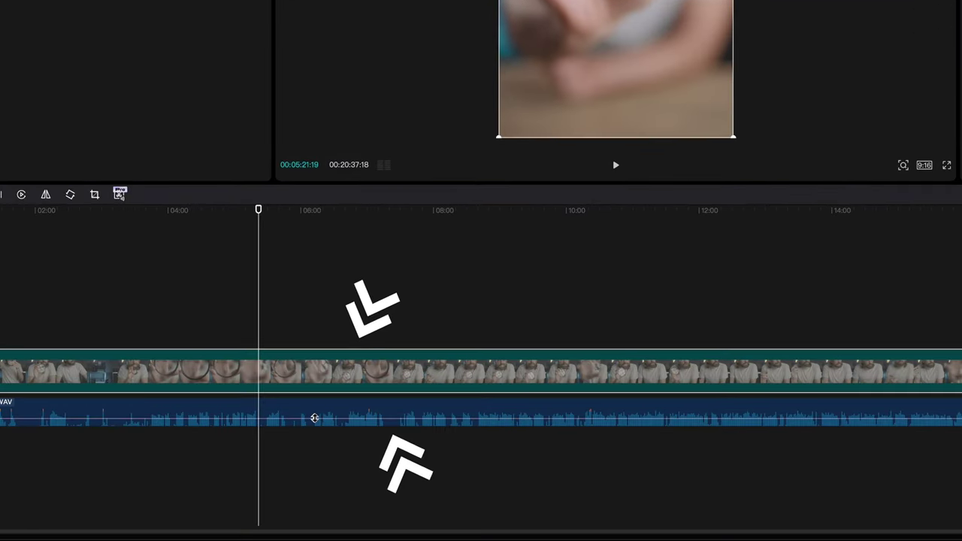
{"action": "left_click_drag", "start_coordinate": [315, 417], "coordinate": [338, 413]}
{"action": "left_click", "coordinate": [308, 288]}
{"action": "left_click_drag", "start_coordinate": [321, 301], "coordinate": [466, 492]}
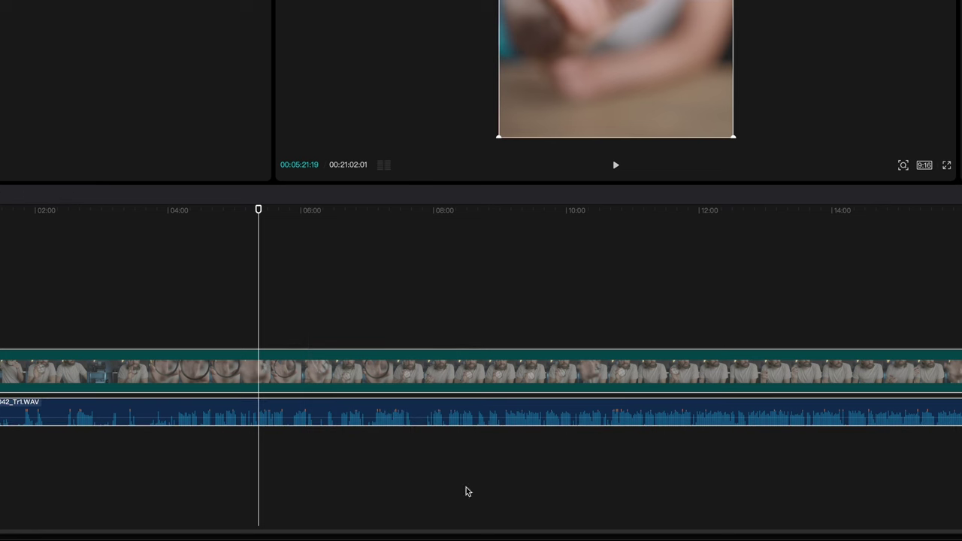
{"action": "right_click", "coordinate": [390, 378]}
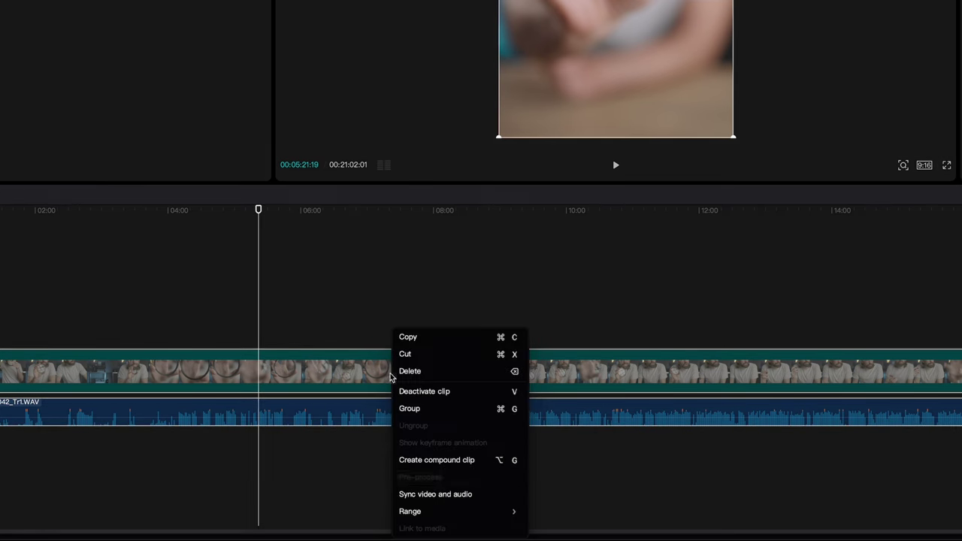
{"action": "left_click", "coordinate": [430, 494]}
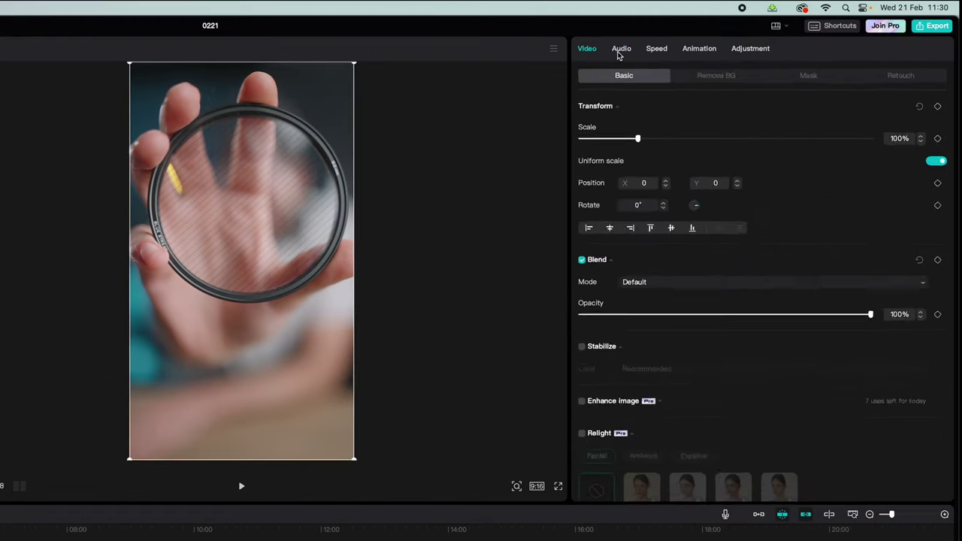
Mute the video clip's own sound, group it with the WAV recording, and move the group earlier
{"action": "left_click", "coordinate": [745, 30]}
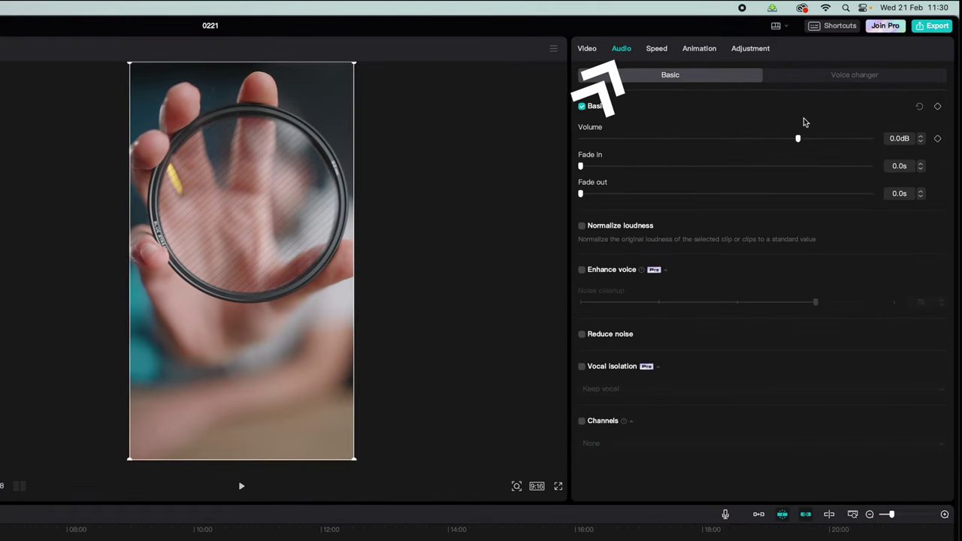
{"action": "left_click_drag", "start_coordinate": [798, 140], "coordinate": [607, 140]}
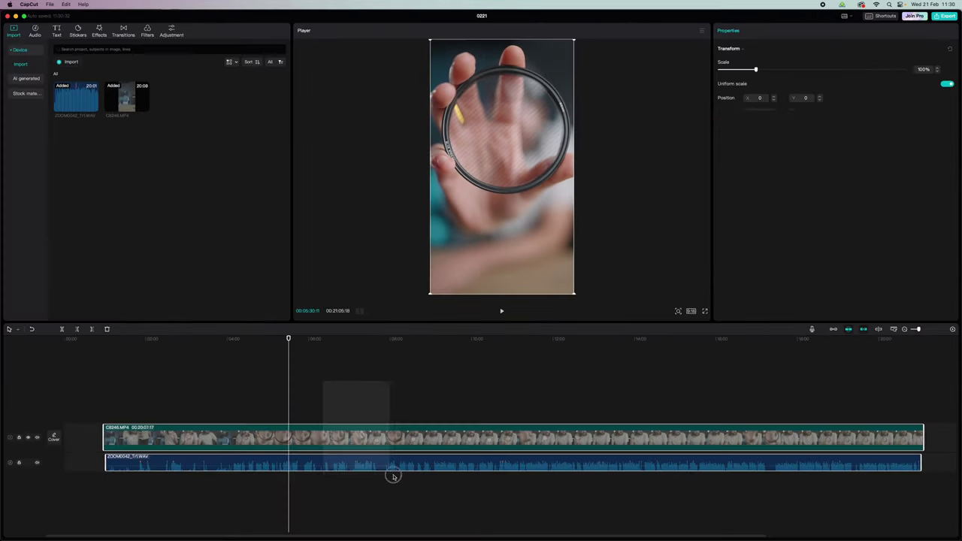
{"action": "left_click_drag", "start_coordinate": [392, 476], "coordinate": [410, 504]}
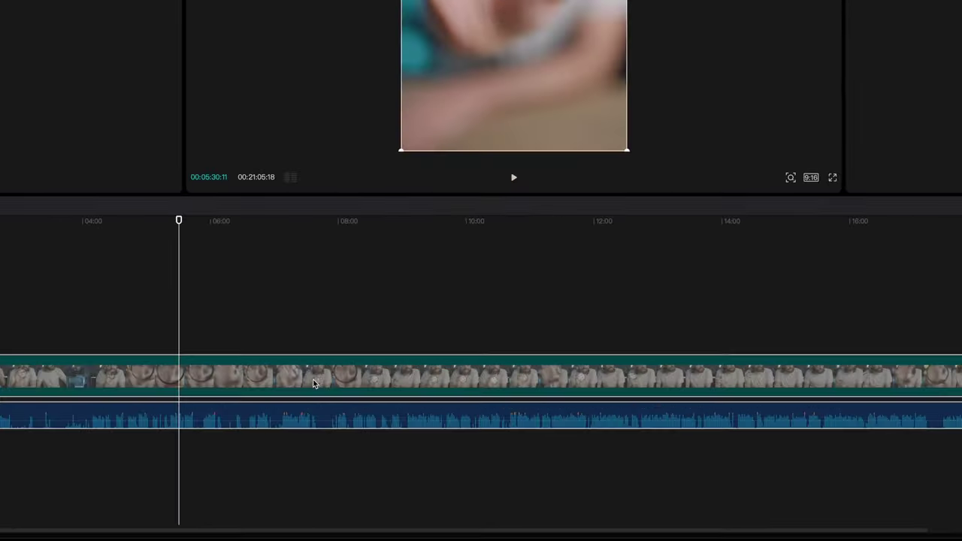
{"action": "right_click", "coordinate": [374, 443]}
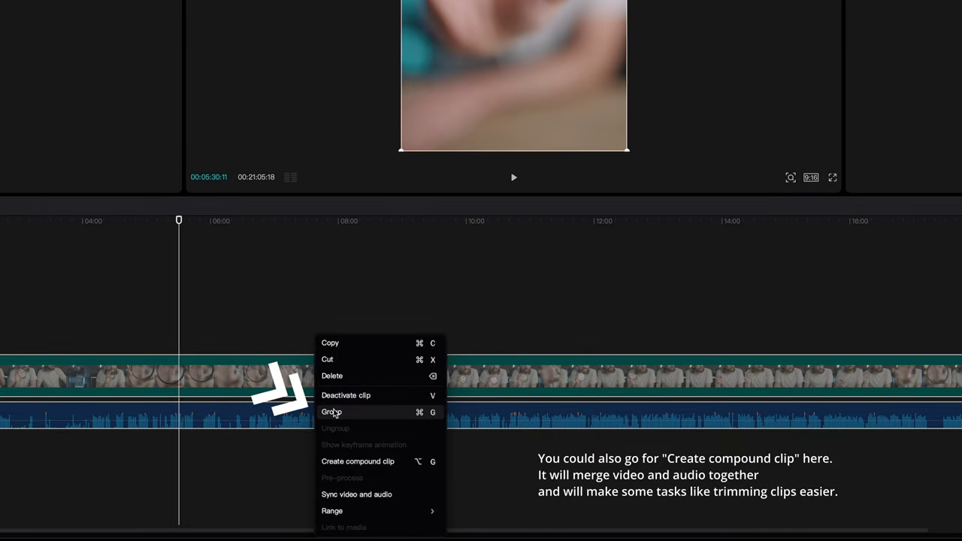
{"action": "left_click", "coordinate": [334, 413]}
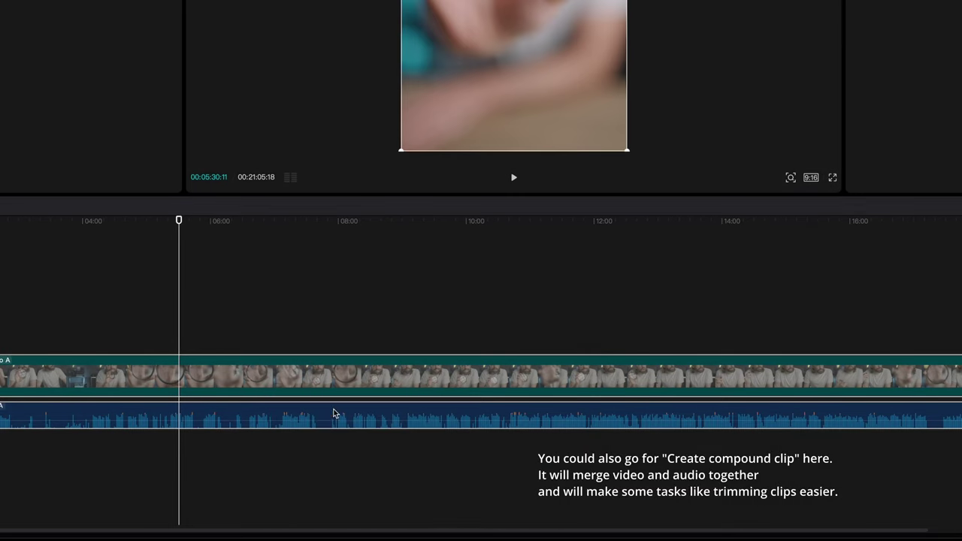
{"action": "left_click_drag", "start_coordinate": [454, 380], "coordinate": [347, 378]}
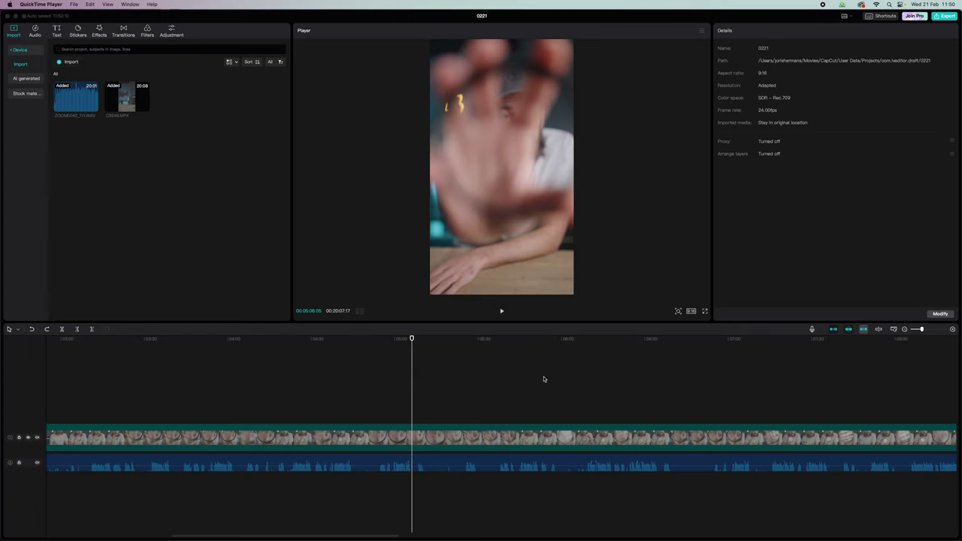
With the main track magnet off, split at 05:10 and delete the stretch up to 05:24
{"action": "left_click_drag", "start_coordinate": [440, 340], "coordinate": [476, 341]}
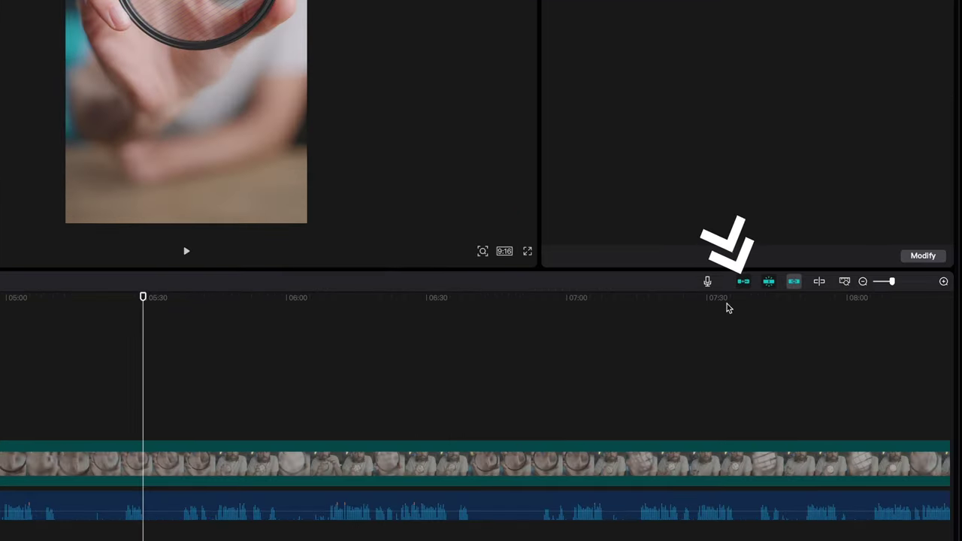
{"action": "left_click", "coordinate": [742, 283]}
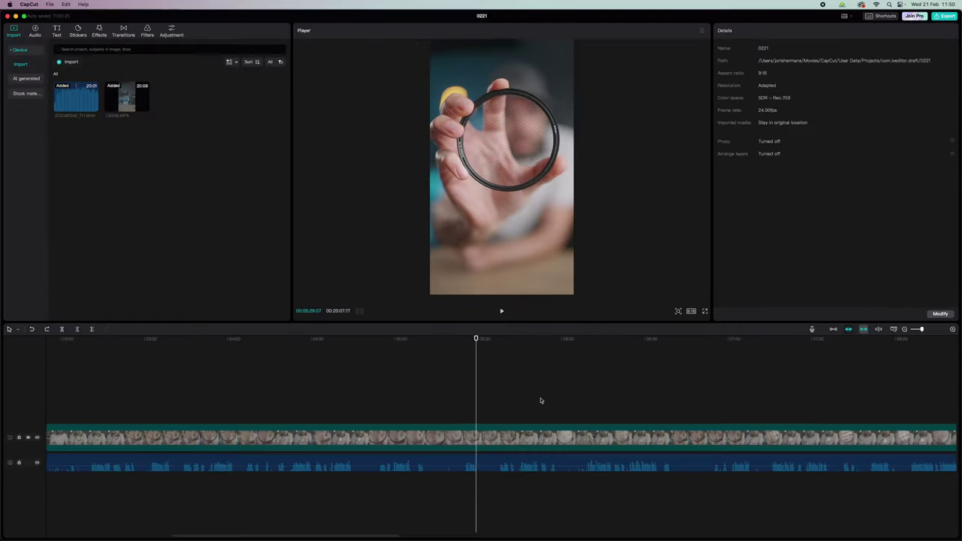
{"action": "left_click", "coordinate": [493, 443]}
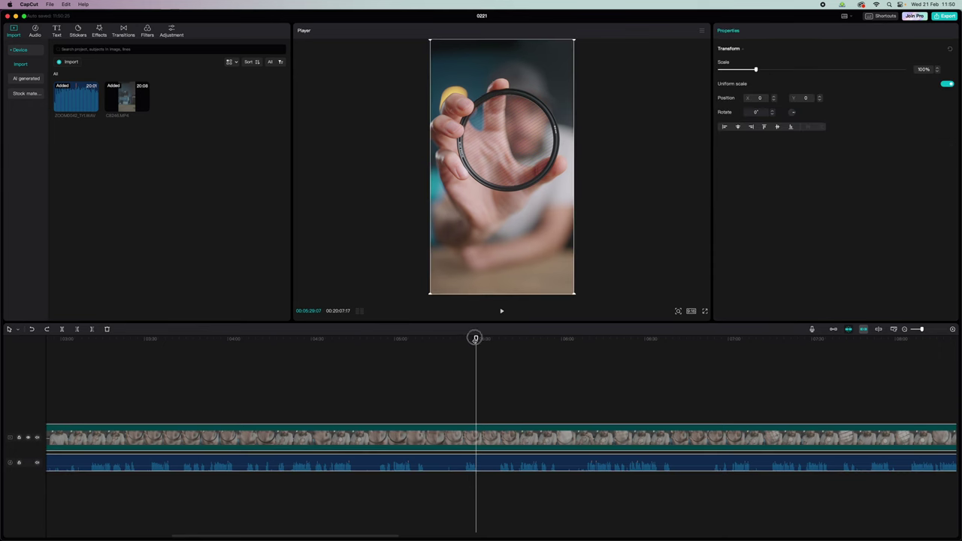
{"action": "left_click_drag", "start_coordinate": [475, 338], "coordinate": [423, 339]}
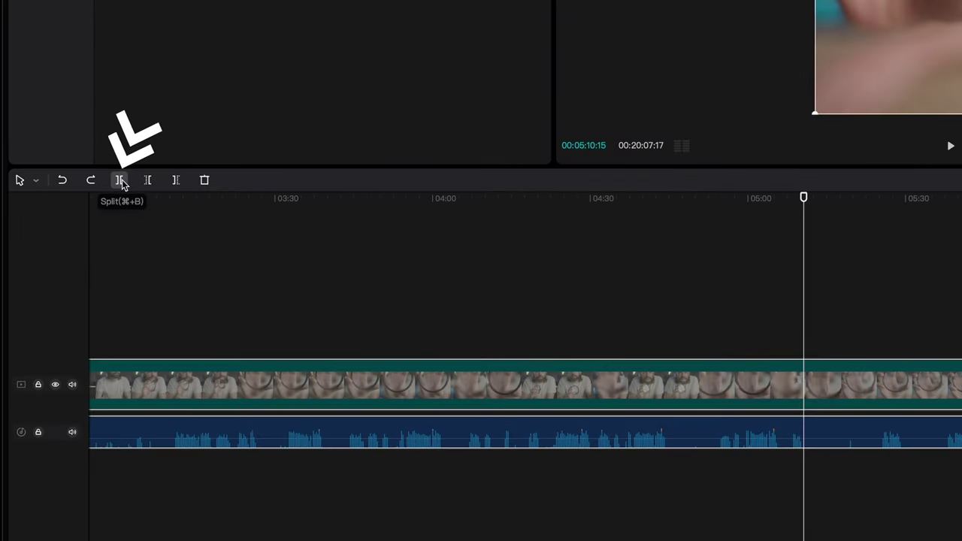
{"action": "left_click", "coordinate": [118, 180]}
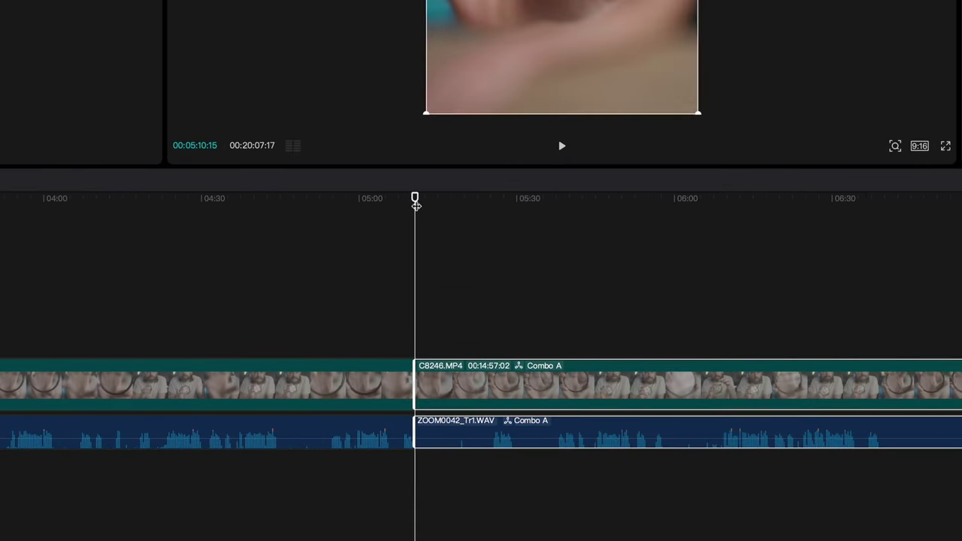
{"action": "left_click_drag", "start_coordinate": [415, 199], "coordinate": [492, 213]}
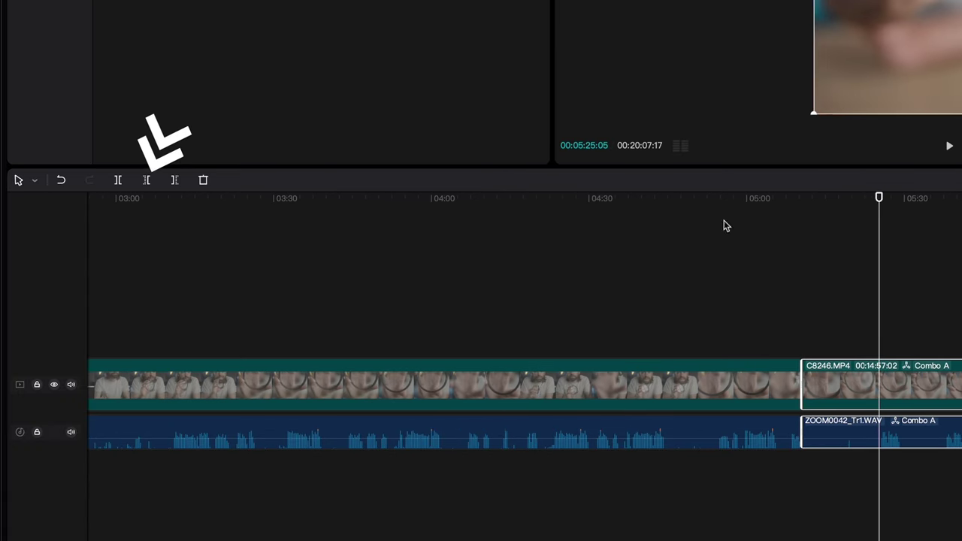
{"action": "left_click", "coordinate": [148, 182]}
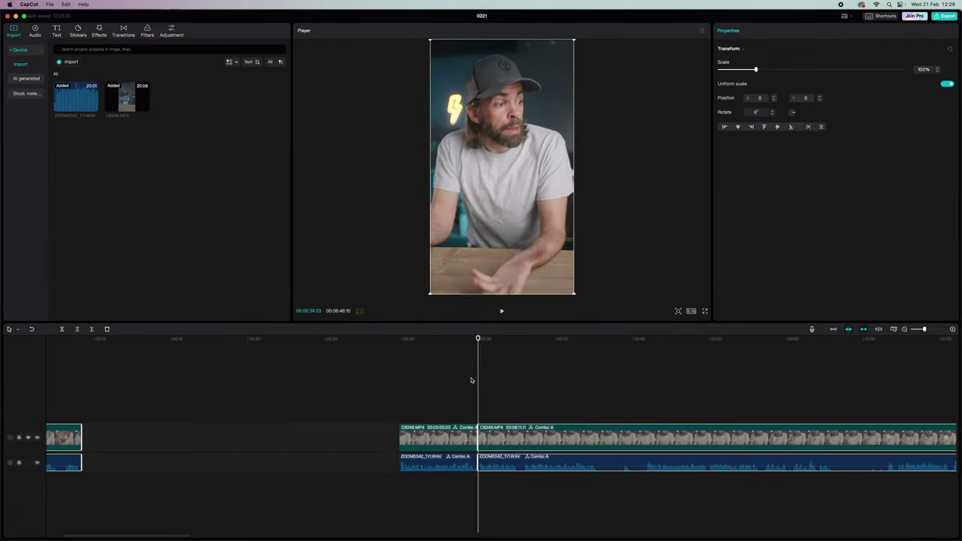
Cut out the unwanted takes during playback using the Q and Space shortcuts
{"action": "left_click", "coordinate": [522, 379]}
{"action": "key", "text": "q"}
{"action": "key", "text": "space"}
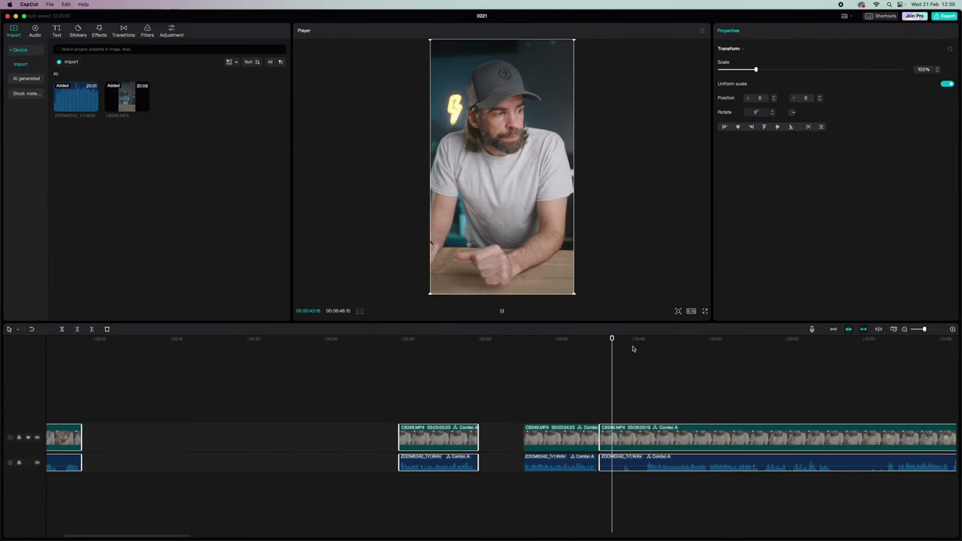
{"action": "key", "text": "q"}
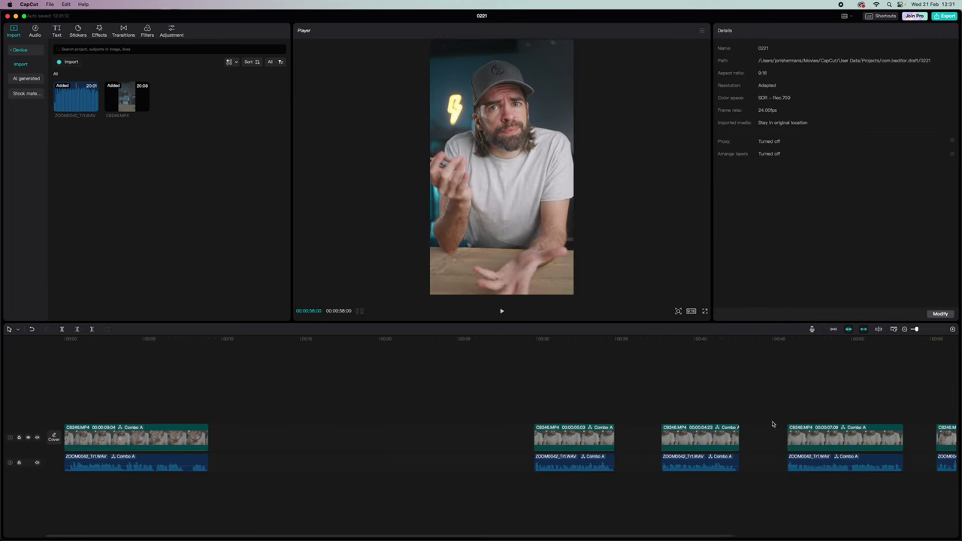
Re-enable the main track magnet to close the gaps, and return to the start of the edit
{"action": "left_click", "coordinate": [833, 329]}
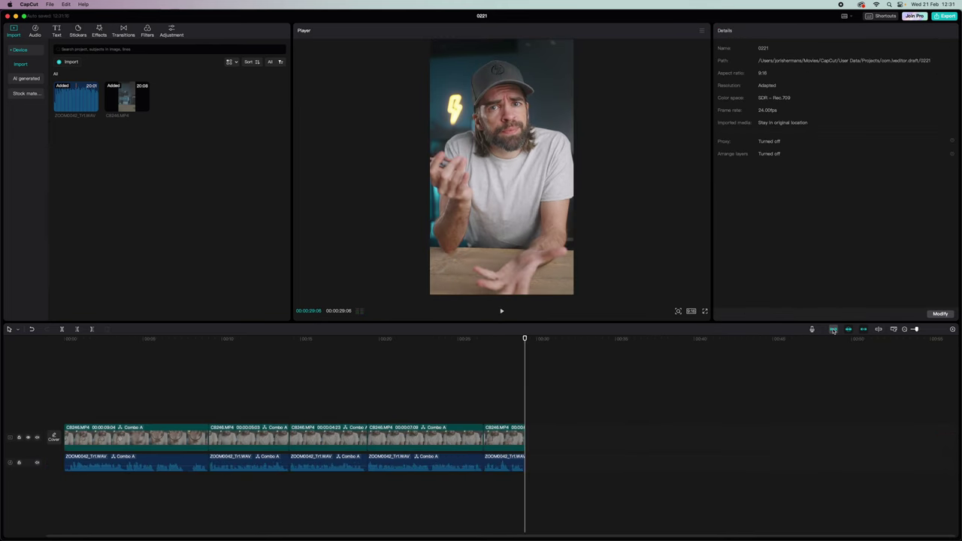
{"action": "left_click_drag", "start_coordinate": [411, 340], "coordinate": [106, 338]}
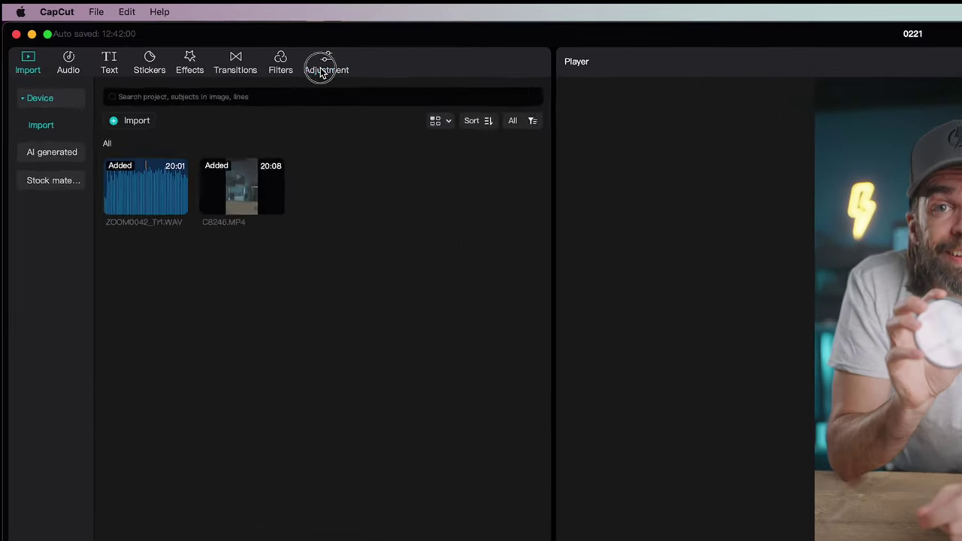
{"action": "left_click", "coordinate": [170, 35]}
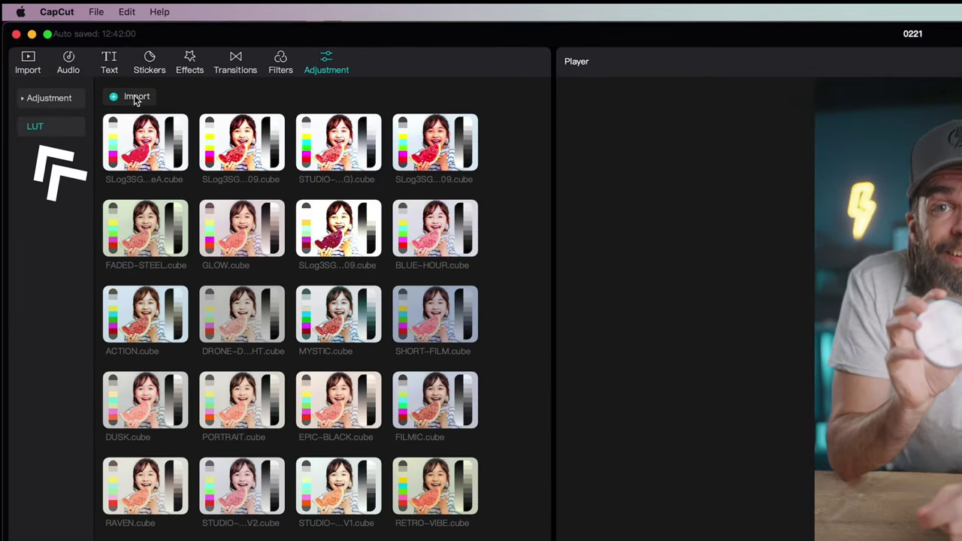
Add a RETRO-VIBE.cube adjustment layer with Temp -20 and Contrast 8, spanning all clips
{"action": "mouse_move", "coordinate": [356, 340]}
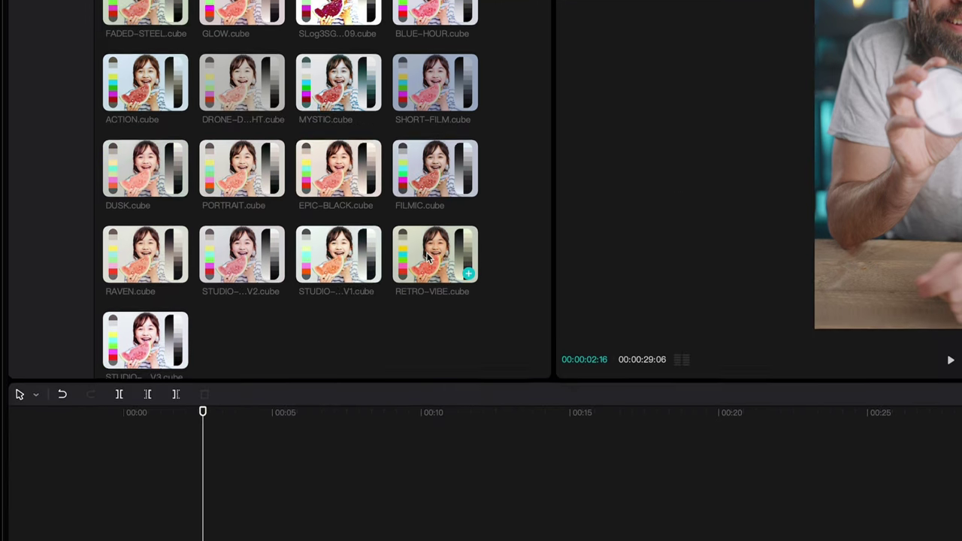
{"action": "left_click_drag", "start_coordinate": [426, 488], "coordinate": [186, 540]}
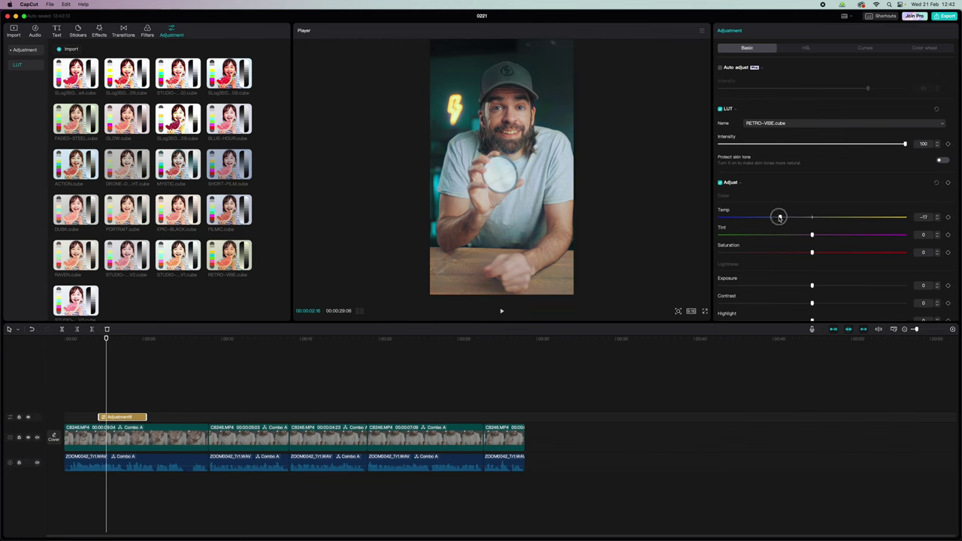
{"action": "left_click_drag", "start_coordinate": [812, 303], "coordinate": [825, 304]}
{"action": "left_click", "coordinate": [147, 30]}
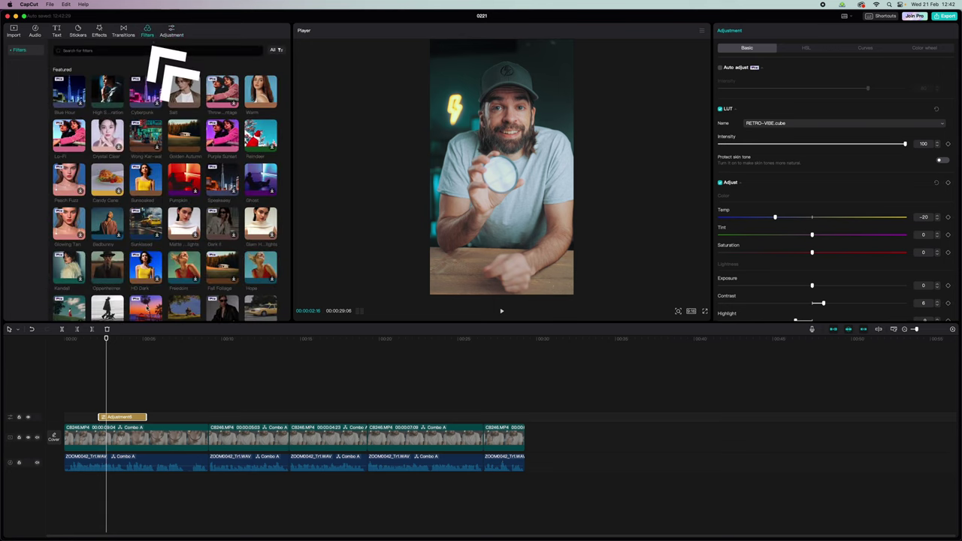
{"action": "left_click", "coordinate": [172, 33]}
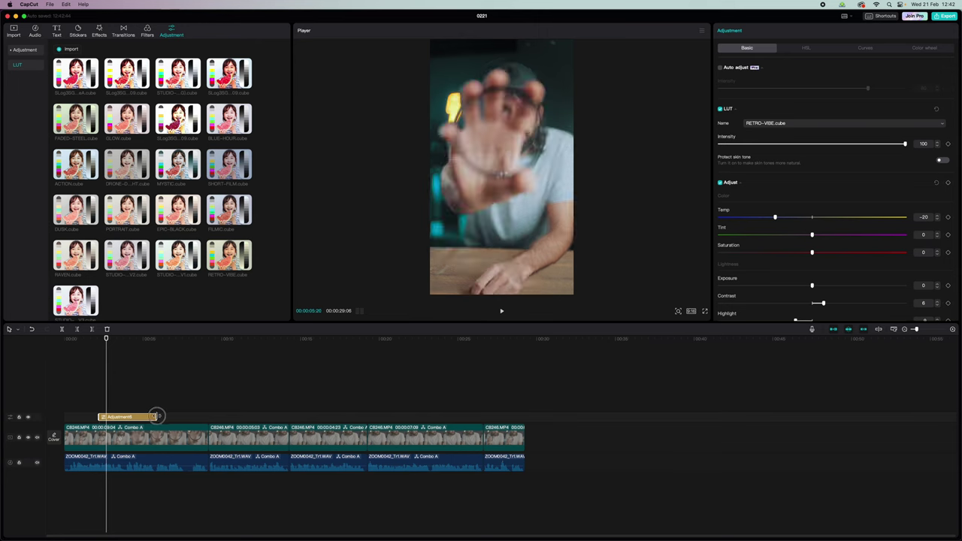
{"action": "left_click_drag", "start_coordinate": [156, 415], "coordinate": [524, 415]}
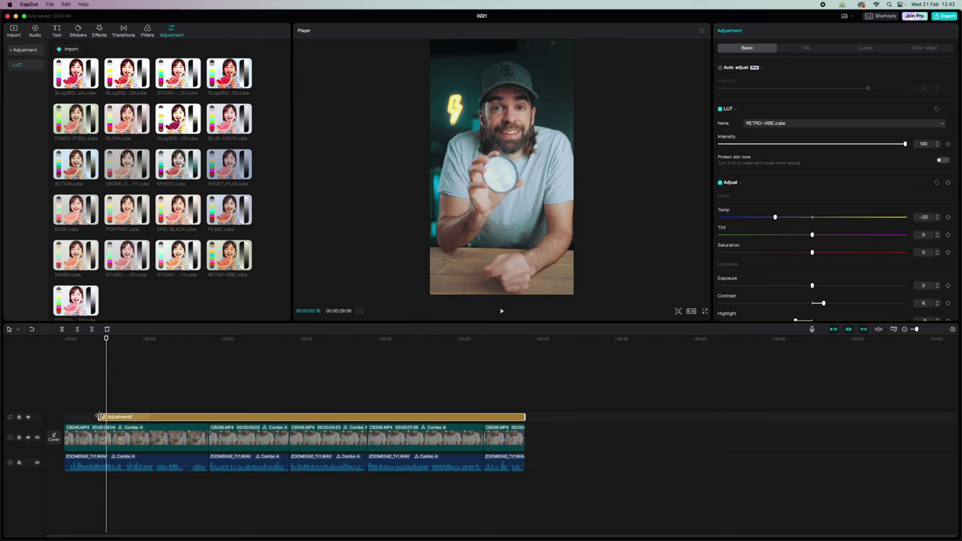
Place the freewell streak b-roll above the footage and end the adjustment layer where it begins
{"action": "left_click_drag", "start_coordinate": [100, 415], "coordinate": [78, 416]}
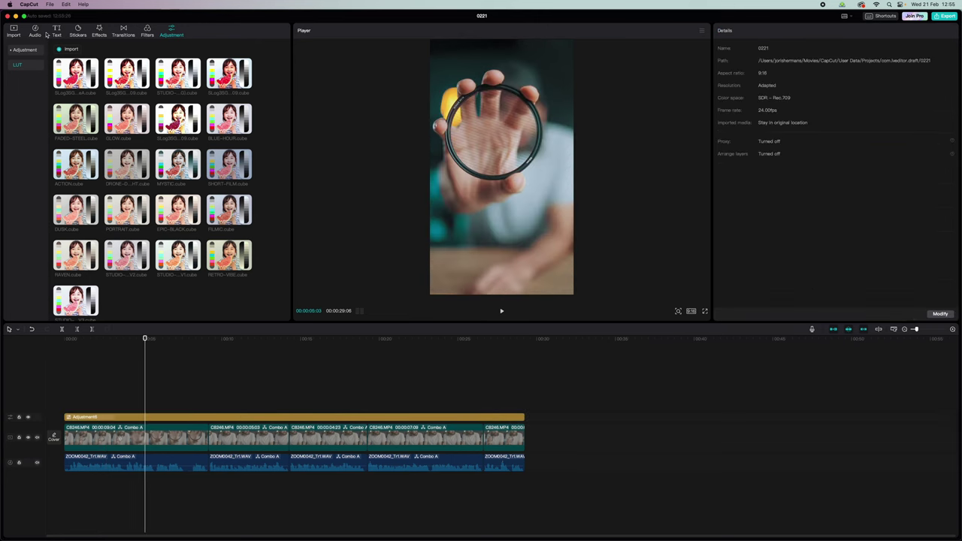
{"action": "left_click", "coordinate": [11, 32]}
{"action": "left_click_drag", "start_coordinate": [164, 96], "coordinate": [225, 404]}
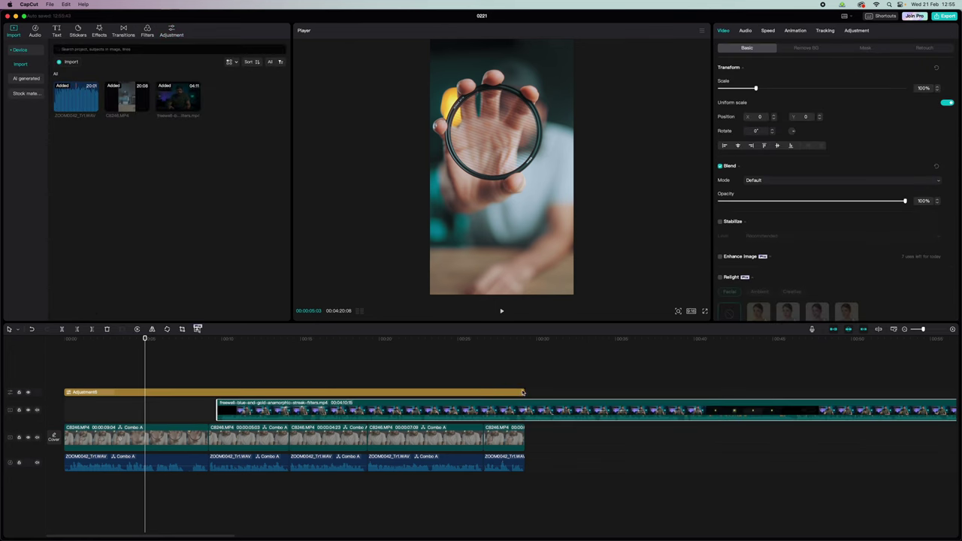
{"action": "mouse_move", "coordinate": [524, 390]}
{"action": "left_mouse_down"}
{"action": "mouse_move", "coordinate": [209, 391]}
{"action": "mouse_move", "coordinate": [598, 412]}
{"action": "left_mouse_up"}
Trim the b-roll's start and delete everything after 00:00:26
{"action": "left_click", "coordinate": [278, 344]}
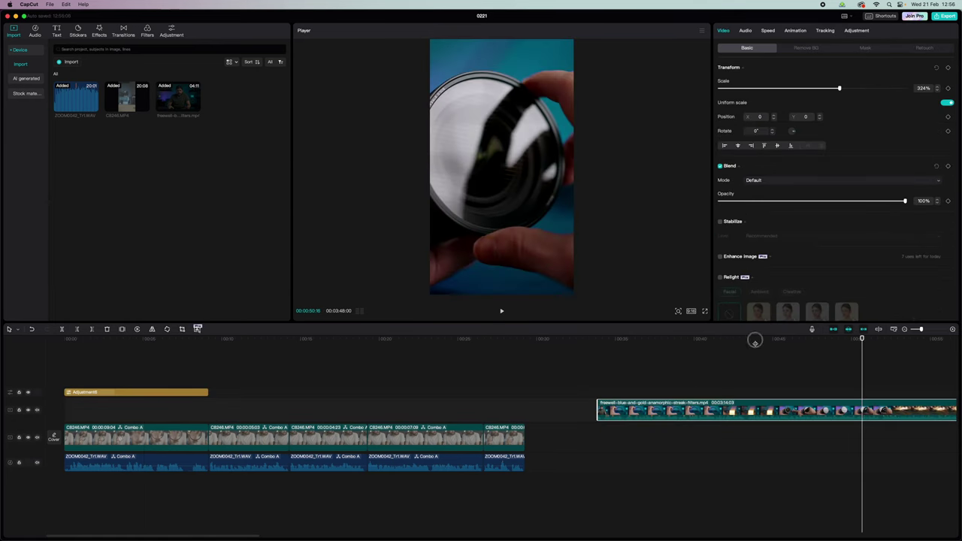
{"action": "left_click", "coordinate": [782, 340]}
{"action": "left_click_drag", "start_coordinate": [782, 340], "coordinate": [707, 340]}
{"action": "mouse_move", "coordinate": [598, 409]}
{"action": "left_mouse_down"}
{"action": "mouse_move", "coordinate": [709, 409]}
{"action": "mouse_move", "coordinate": [240, 409]}
{"action": "left_mouse_up"}
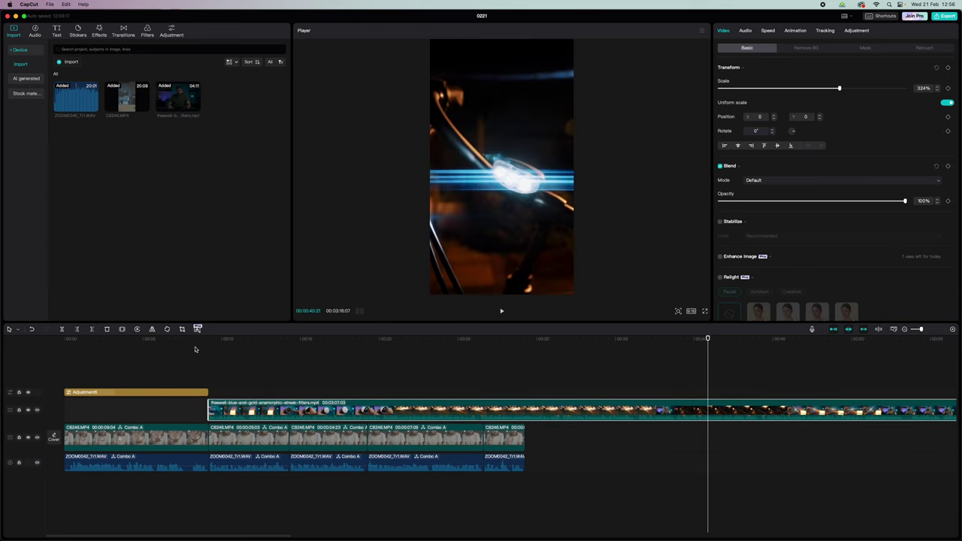
{"action": "left_click", "coordinate": [483, 342]}
{"action": "left_click", "coordinate": [475, 410]}
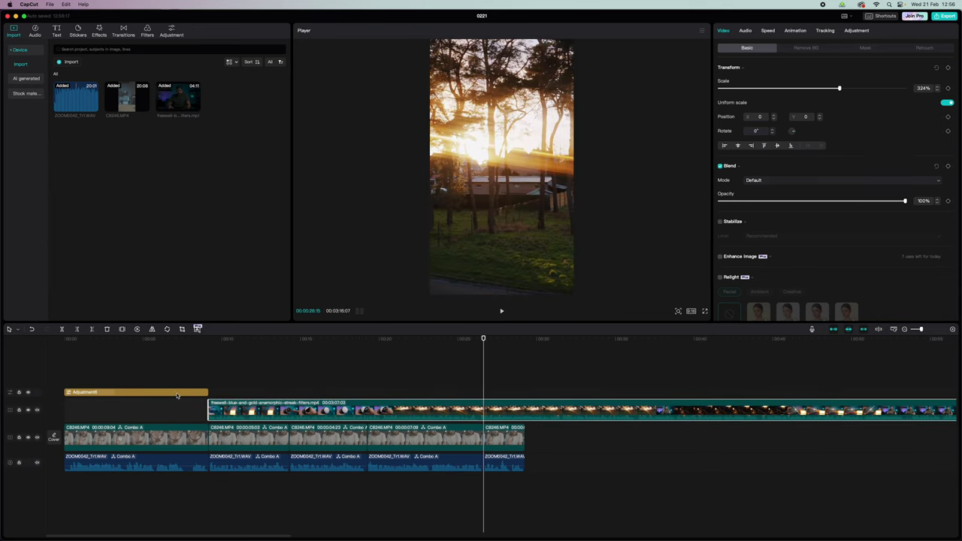
{"action": "key", "text": "Delete"}
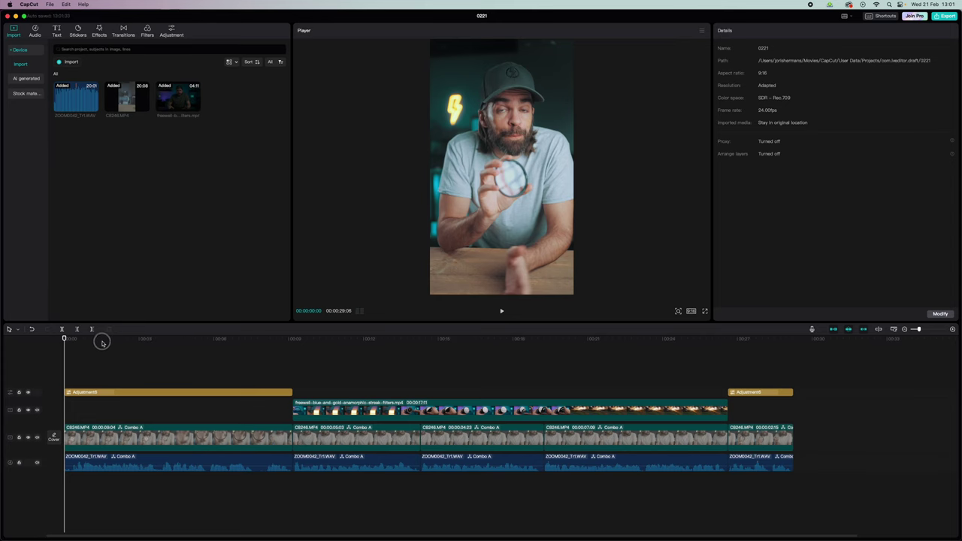
Scrub through the opening talking-head clip to find where the zoom should begin
{"action": "left_click_drag", "start_coordinate": [146, 342], "coordinate": [222, 347]}
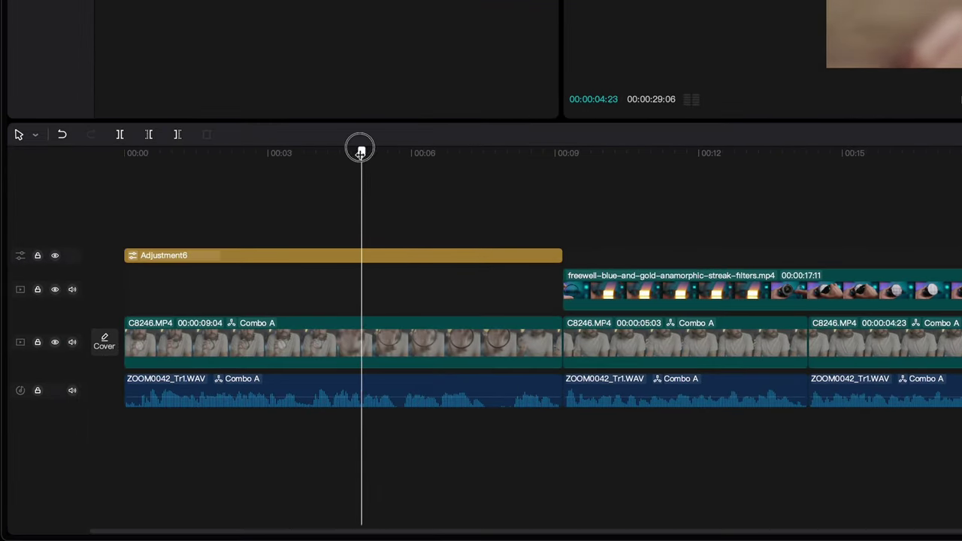
{"action": "left_click_drag", "start_coordinate": [361, 152], "coordinate": [299, 162]}
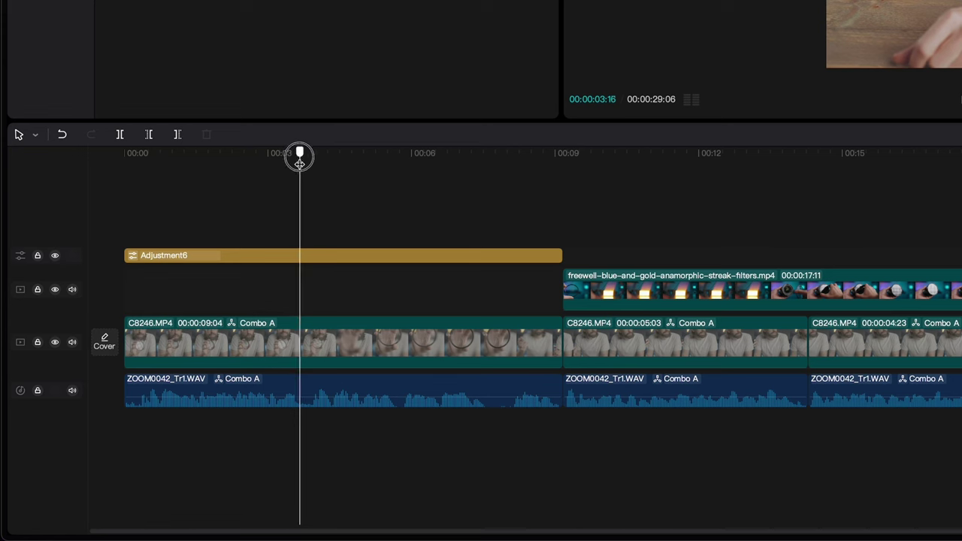
Keyframe the opening clip to zoom from 100% to 125% with position -116/-152
{"action": "left_click", "coordinate": [317, 350]}
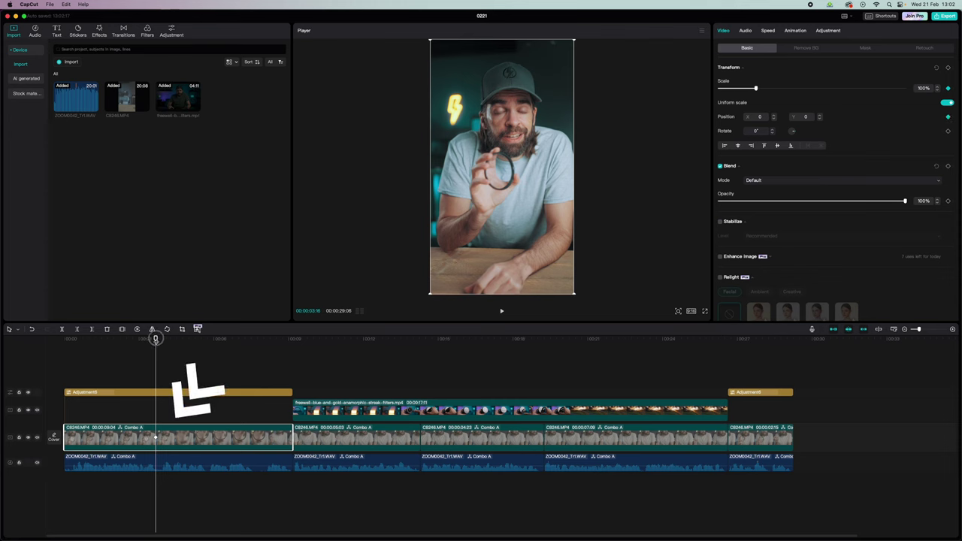
{"action": "left_click_drag", "start_coordinate": [155, 339], "coordinate": [167, 339]}
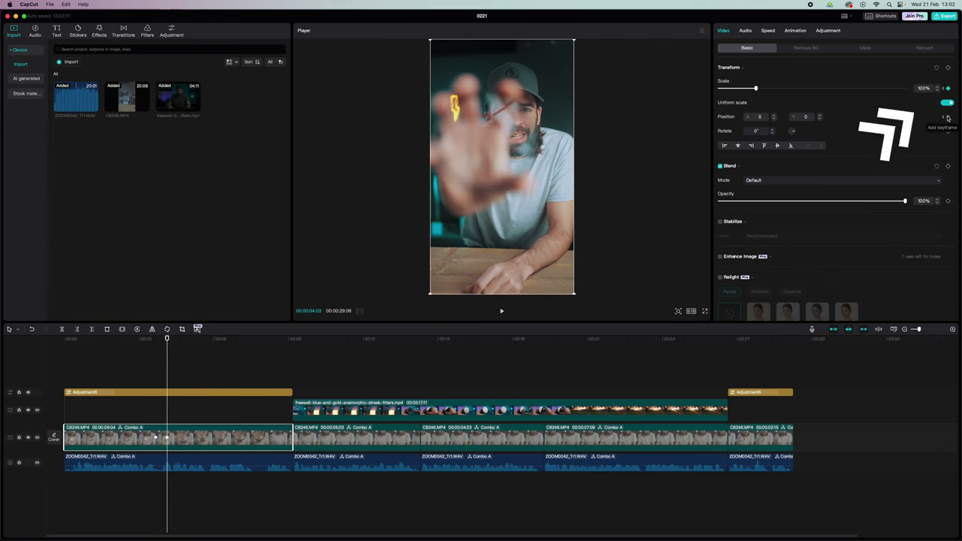
{"action": "left_click_drag", "start_coordinate": [755, 88], "coordinate": [764, 89]}
{"action": "left_click_drag", "start_coordinate": [587, 125], "coordinate": [579, 136]}
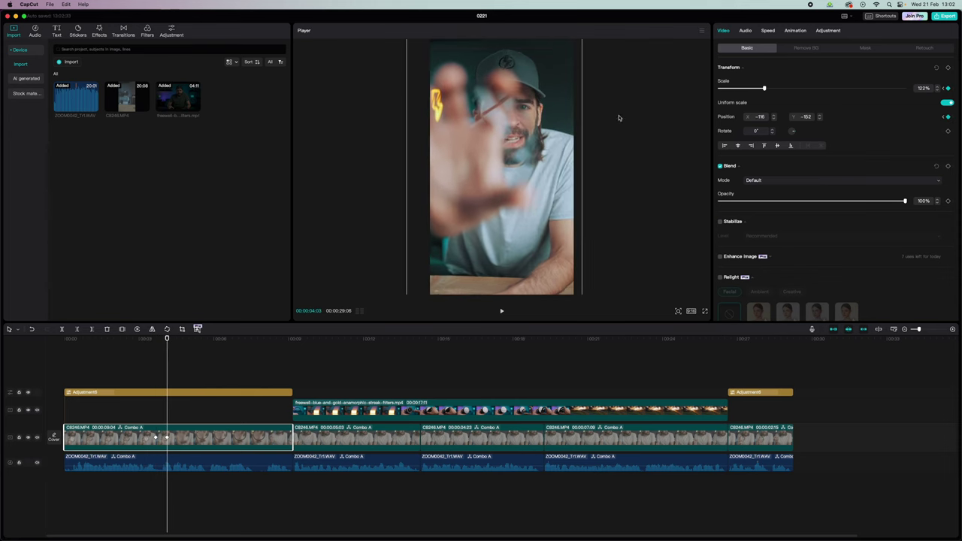
{"action": "left_click_drag", "start_coordinate": [763, 88], "coordinate": [765, 88]}
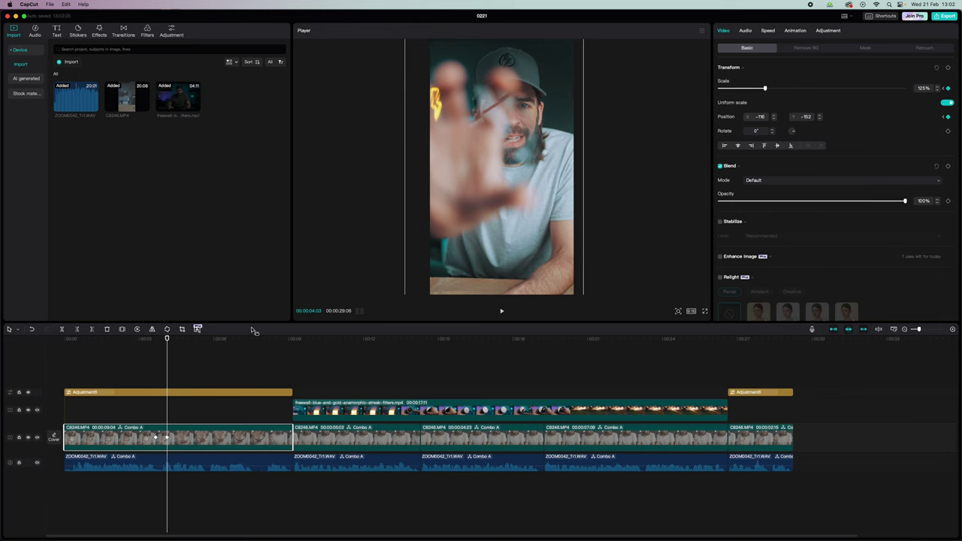
{"action": "mouse_move", "coordinate": [166, 341]}
{"action": "left_mouse_down"}
{"action": "mouse_move", "coordinate": [155, 340]}
{"action": "mouse_move", "coordinate": [167, 339]}
{"action": "left_mouse_up"}
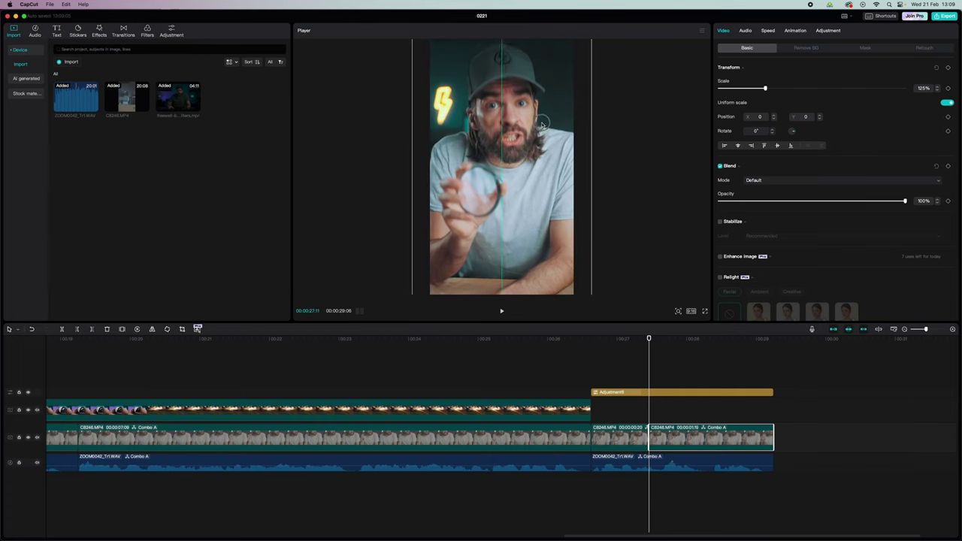
Play back the ending of the edit to review it
{"action": "left_click", "coordinate": [616, 346]}
{"action": "key", "text": "space"}
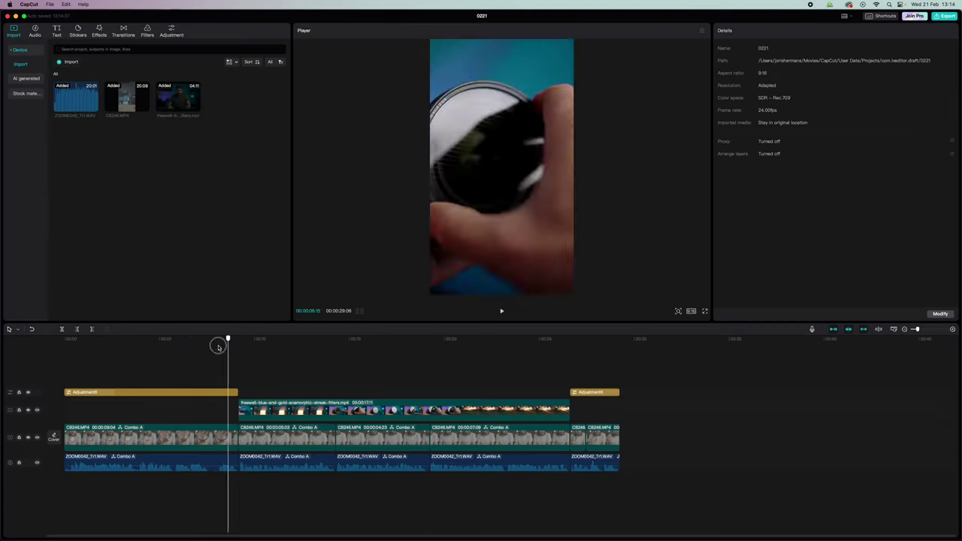
{"action": "left_click_drag", "start_coordinate": [217, 343], "coordinate": [127, 345]}
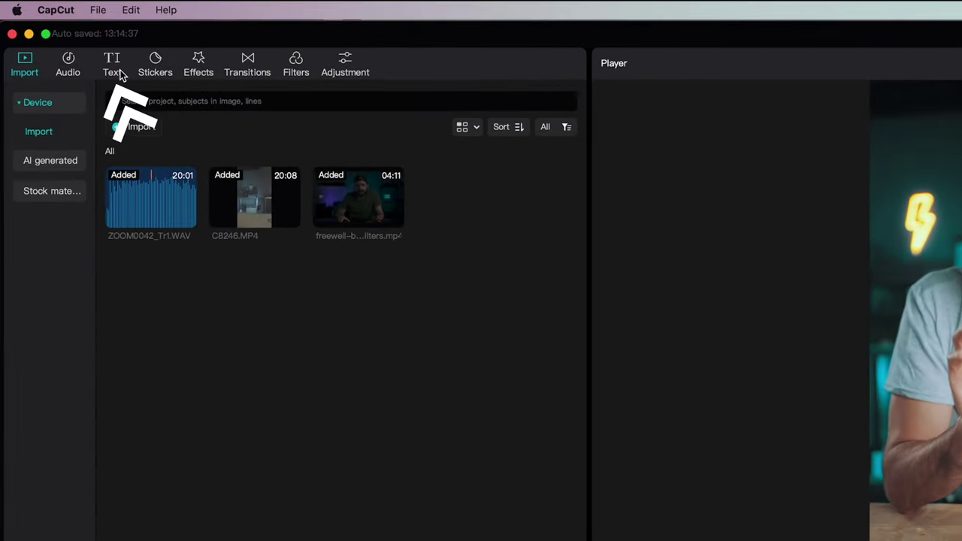
Generate English auto captions from the speech and select all the caption clips
{"action": "left_click", "coordinate": [112, 67]}
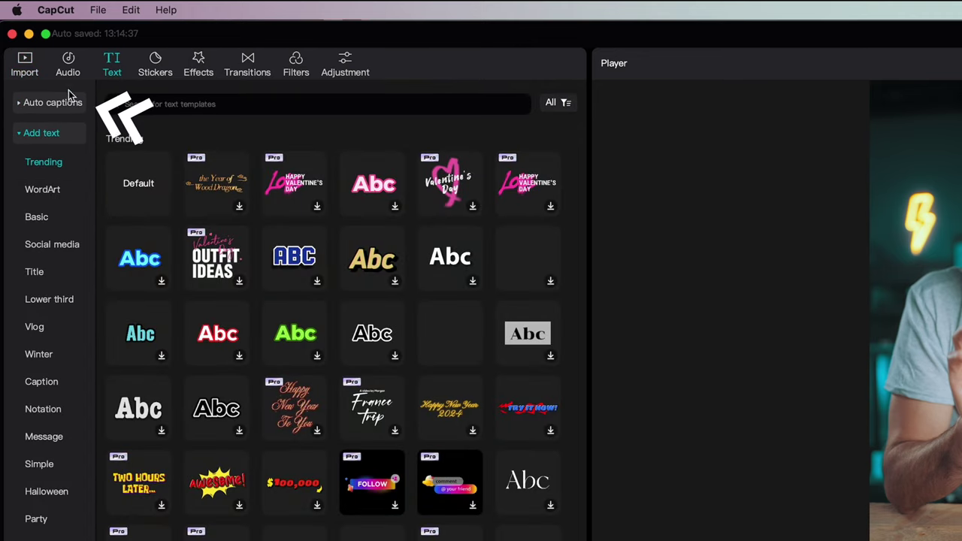
{"action": "left_click", "coordinate": [45, 102]}
{"action": "left_click", "coordinate": [339, 374]}
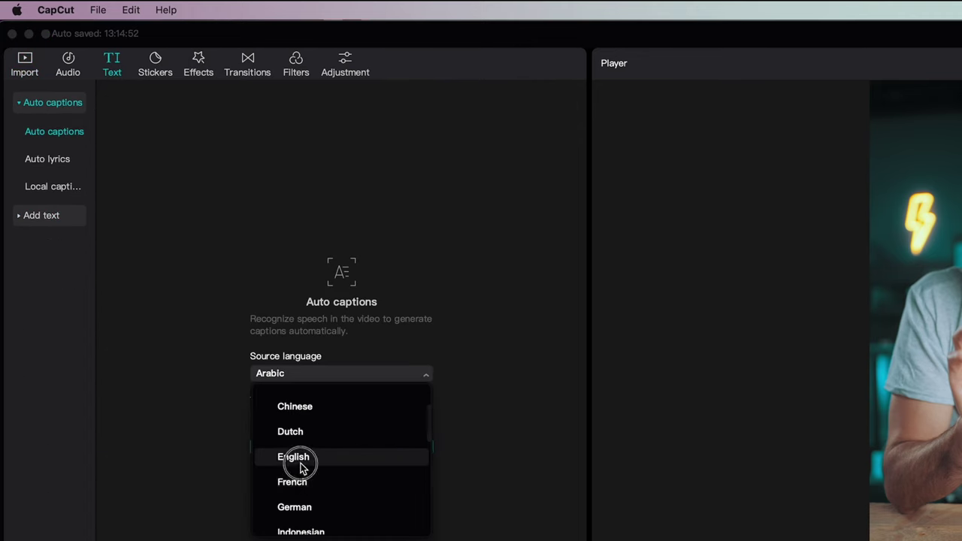
{"action": "left_click", "coordinate": [302, 460]}
{"action": "left_click", "coordinate": [342, 446]}
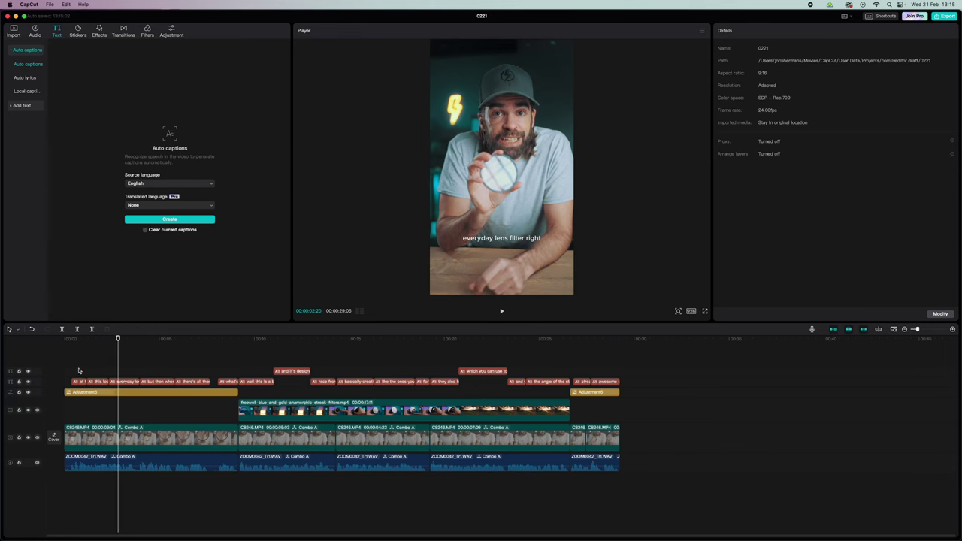
{"action": "left_click_drag", "start_coordinate": [184, 371], "coordinate": [581, 384]}
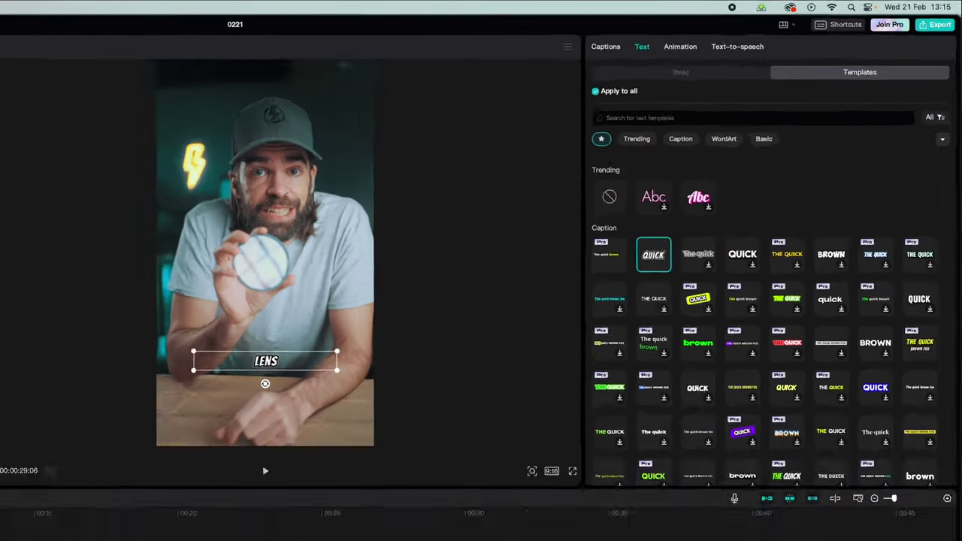
Add a green 'EVERYDAY LENS FILTER RIGHT?' title where that line is spoken, and preview it
{"action": "left_click_drag", "start_coordinate": [116, 340], "coordinate": [90, 341]}
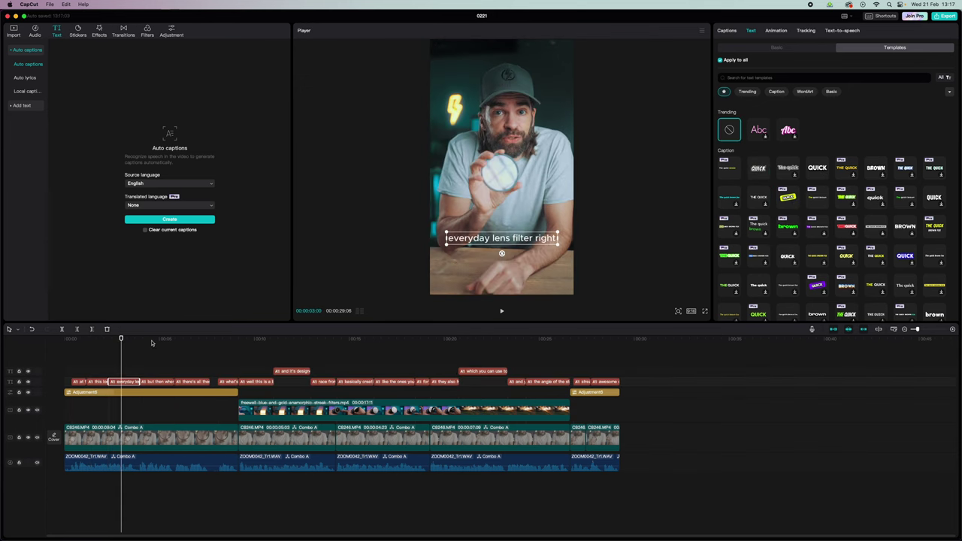
{"action": "mouse_move", "coordinate": [120, 342]}
{"action": "left_mouse_down"}
{"action": "mouse_move", "coordinate": [154, 342]}
{"action": "mouse_move", "coordinate": [129, 342]}
{"action": "left_mouse_up"}
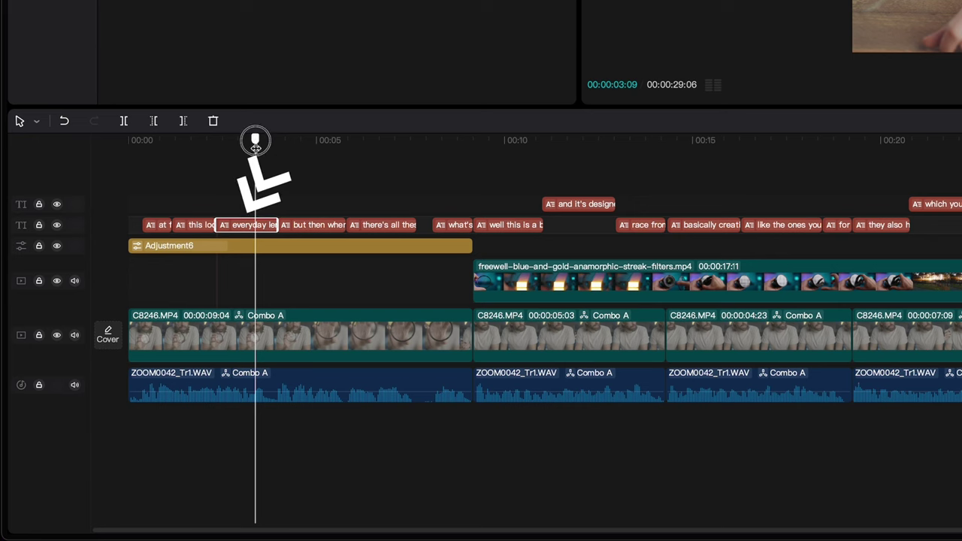
{"action": "mouse_move", "coordinate": [256, 145]}
{"action": "left_mouse_down"}
{"action": "mouse_move", "coordinate": [216, 149]}
{"action": "mouse_move", "coordinate": [275, 143]}
{"action": "mouse_move", "coordinate": [253, 151]}
{"action": "left_mouse_up"}
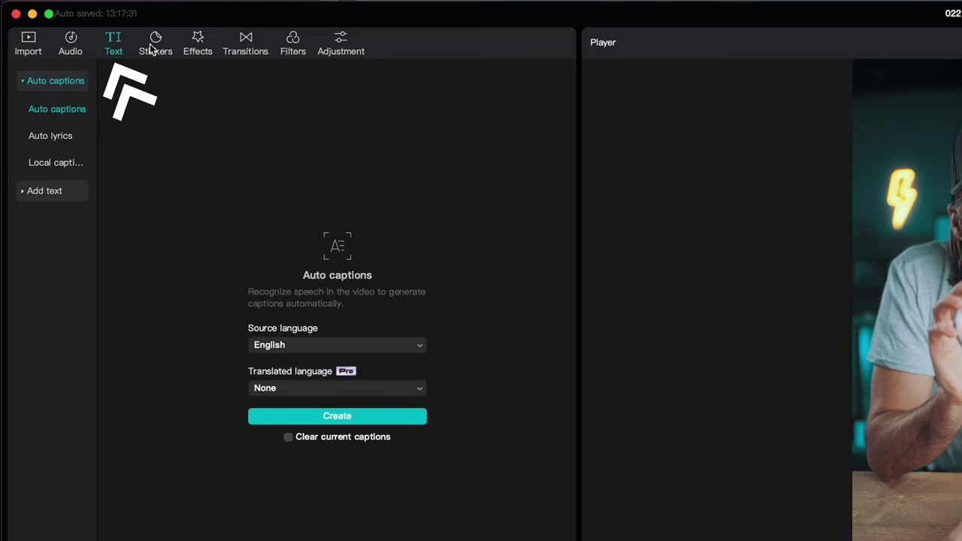
{"action": "left_click", "coordinate": [44, 190]}
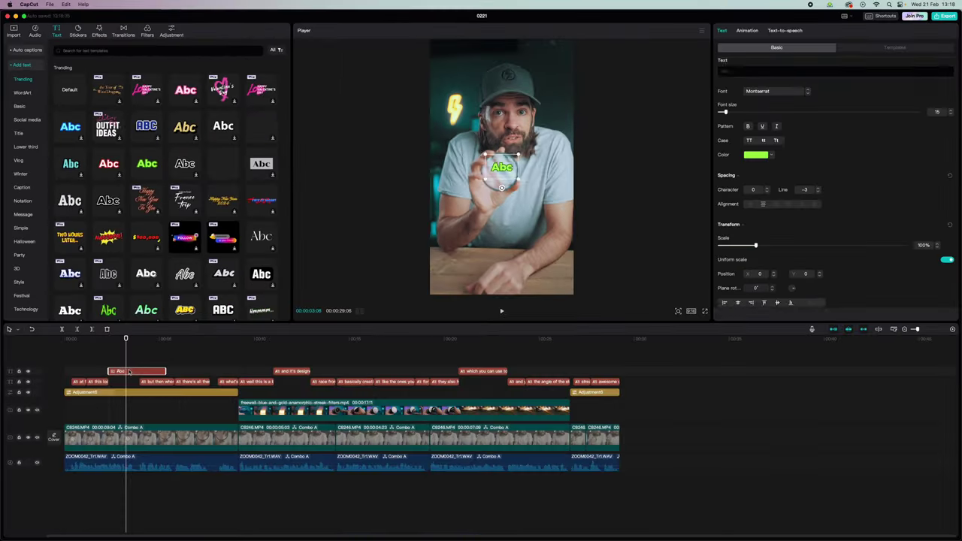
{"action": "type", "text": "EVERYDAY"}
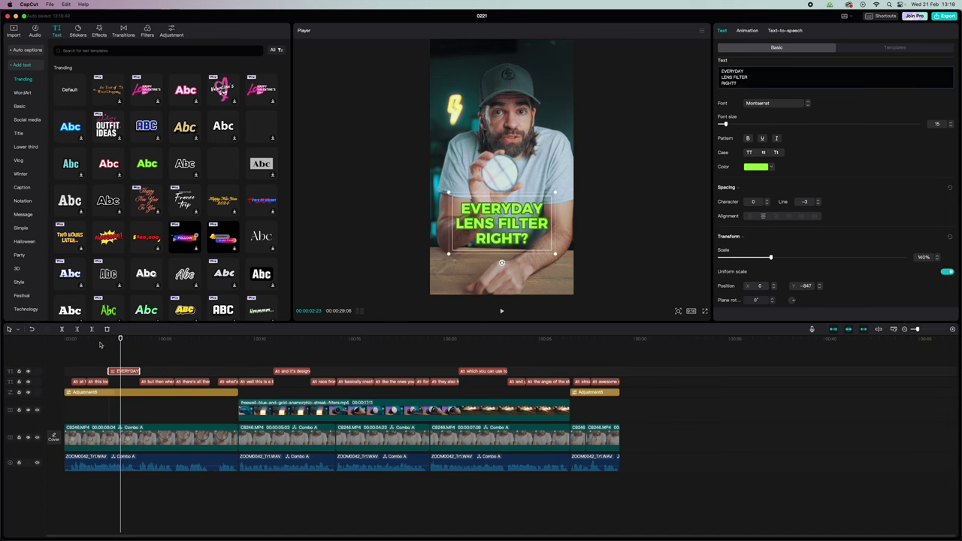
{"action": "left_click", "coordinate": [100, 344]}
{"action": "key", "text": "space"}
{"action": "left_click", "coordinate": [94, 344]}
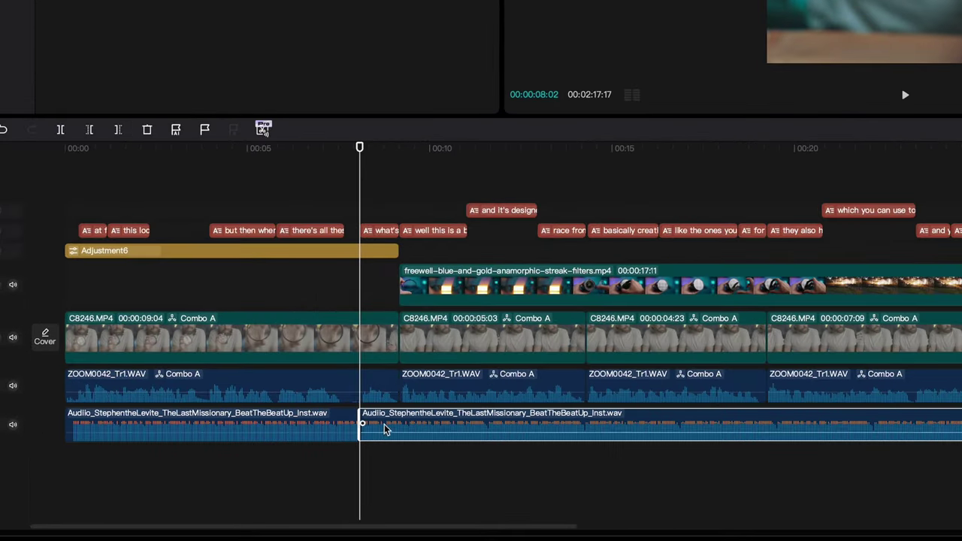
Cut the music near 8–9 s and delete the music running past the video's end at 26 s
{"action": "left_click", "coordinate": [387, 148]}
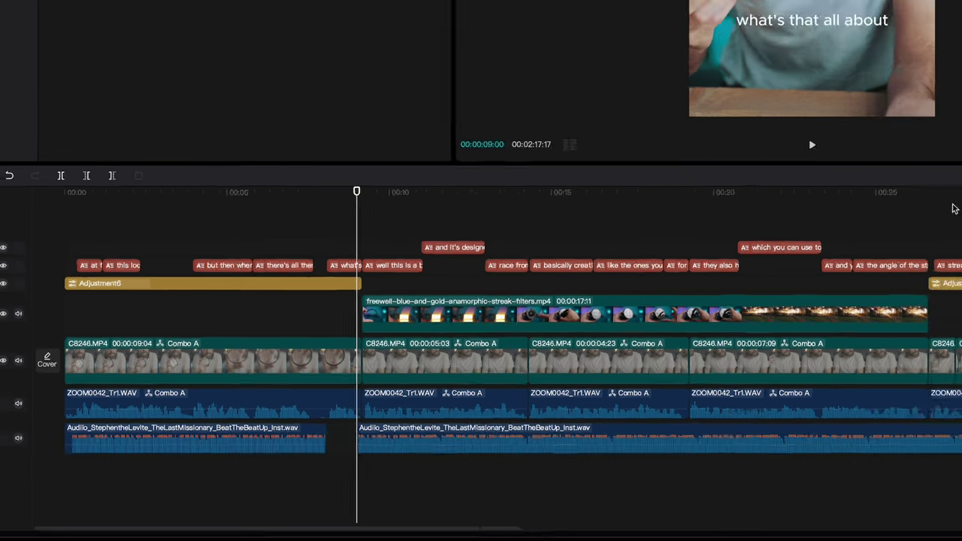
{"action": "left_click", "coordinate": [961, 151]}
{"action": "left_click", "coordinate": [594, 487]}
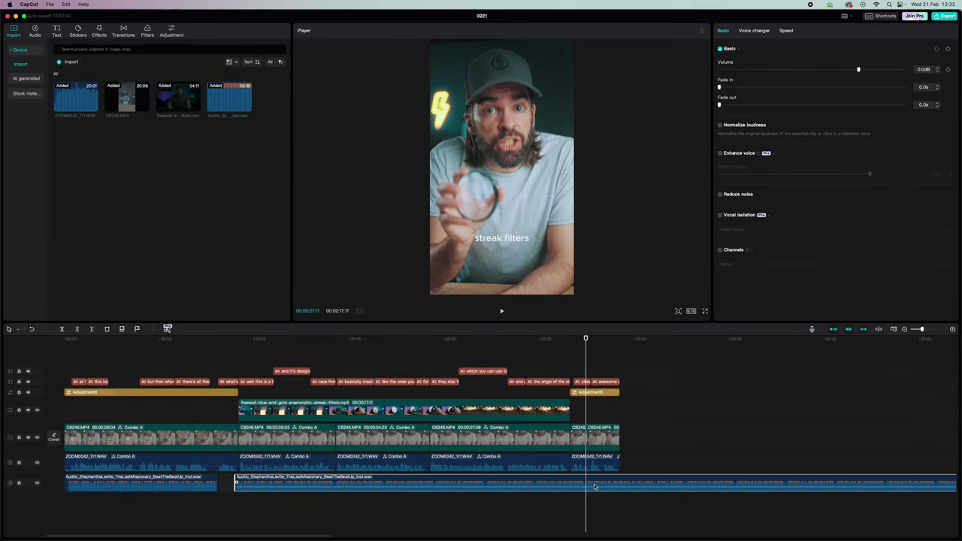
{"action": "key", "text": "Delete"}
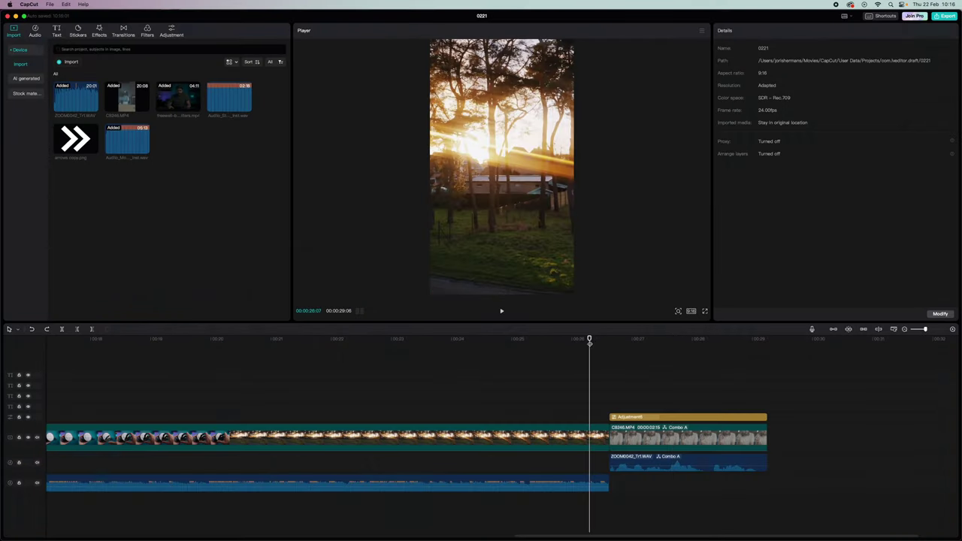
Extend the closing ZOOM0042 audio's start back under the streak b-roll as a J-cut
{"action": "left_click", "coordinate": [577, 439]}
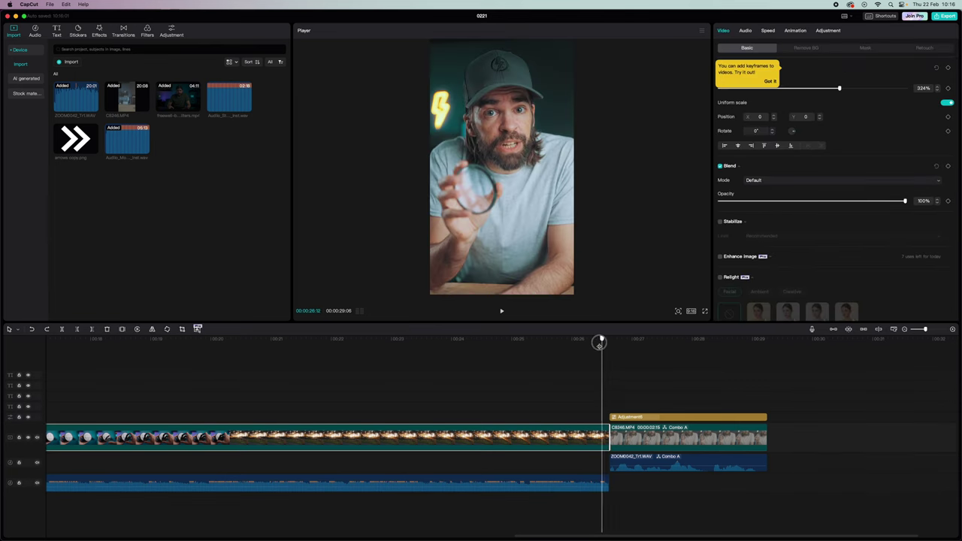
{"action": "left_click", "coordinate": [638, 456]}
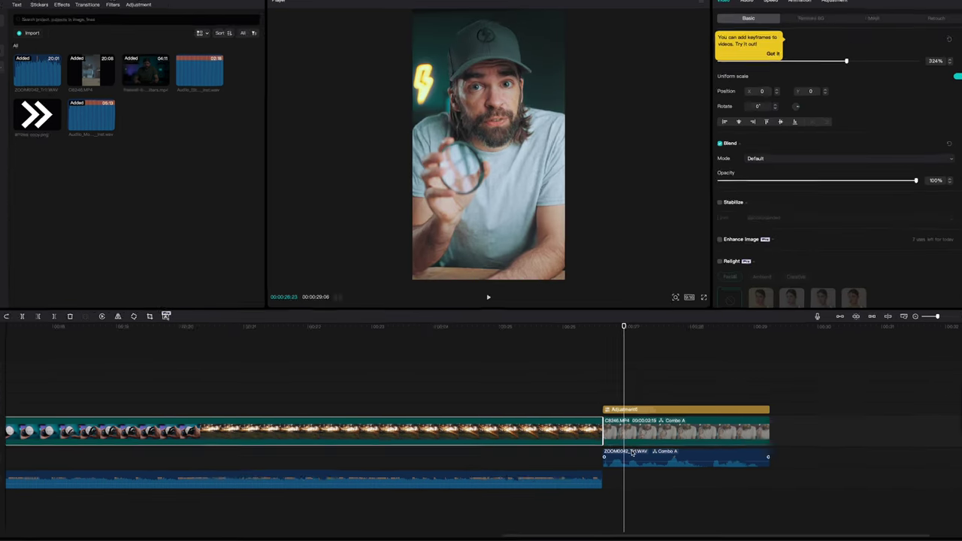
{"action": "left_click_drag", "start_coordinate": [518, 396], "coordinate": [314, 395]}
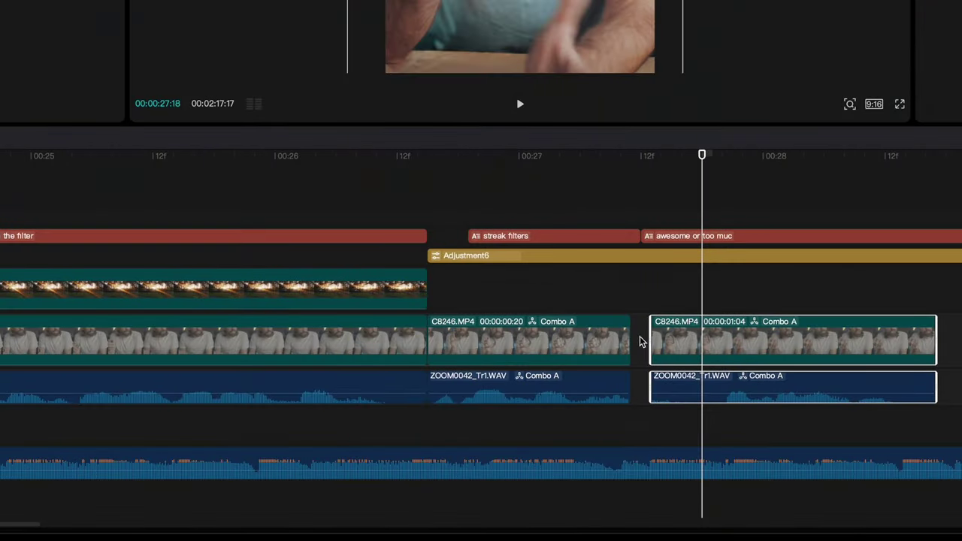
Close the 27 s gap before the last C8246 clip, its ZOOM0042 audio on a lower track starting slightly earlier
{"action": "left_click_drag", "start_coordinate": [737, 338], "coordinate": [719, 338]}
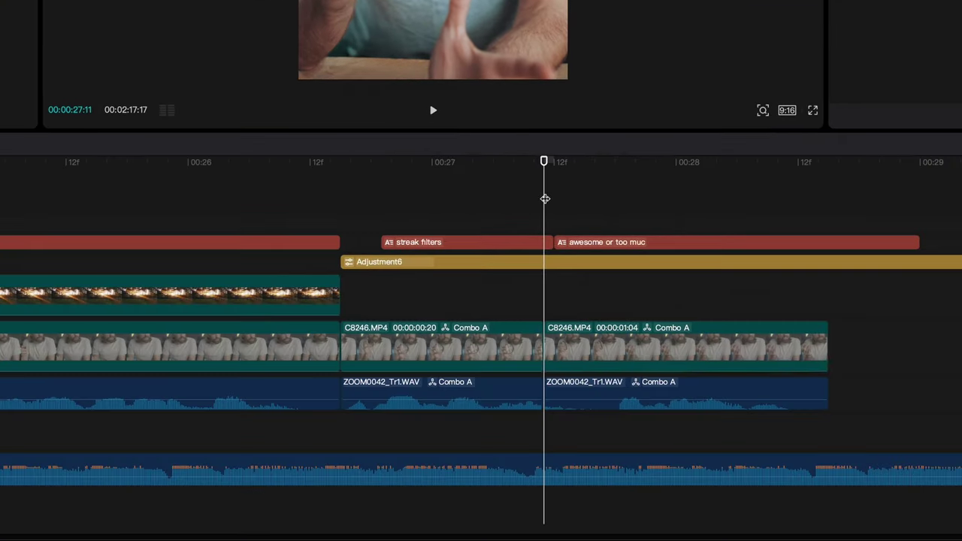
{"action": "left_click_drag", "start_coordinate": [564, 390], "coordinate": [568, 427]}
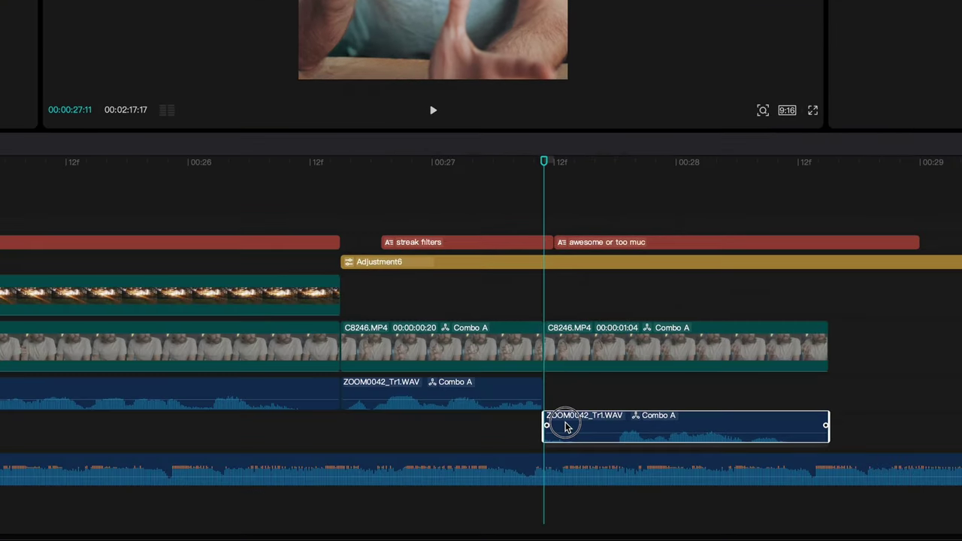
{"action": "left_click_drag", "start_coordinate": [545, 344], "coordinate": [554, 345]}
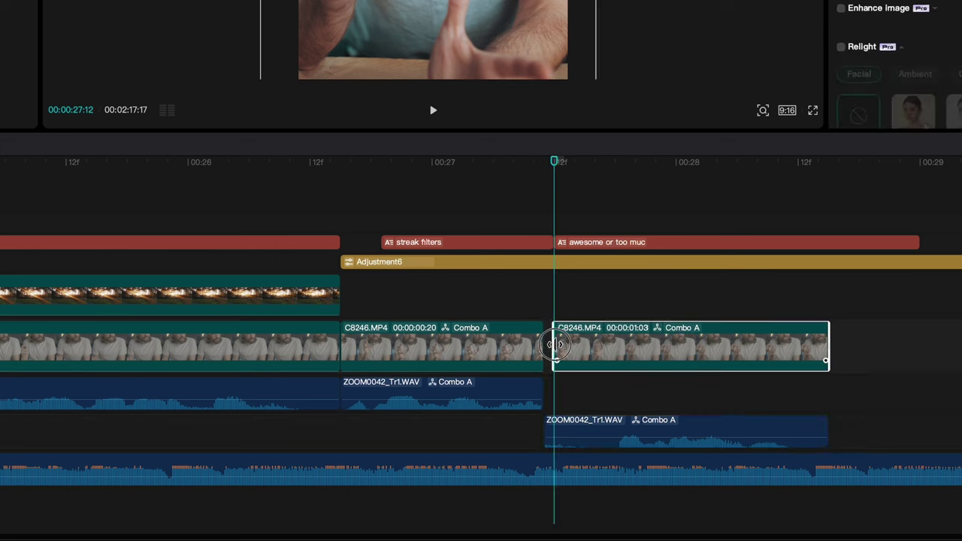
{"action": "left_click", "coordinate": [582, 434]}
{"action": "left_click_drag", "start_coordinate": [617, 348], "coordinate": [611, 350]}
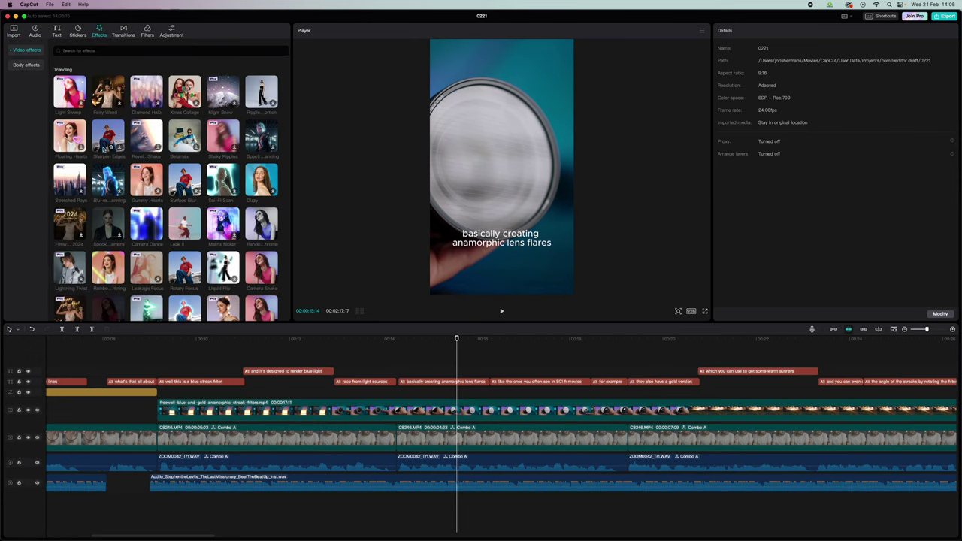
Scroll through the Effects library, then return to the imported media bin
{"action": "scroll", "coordinate": [186, 269], "scroll_direction": "down", "scroll_amount": 2}
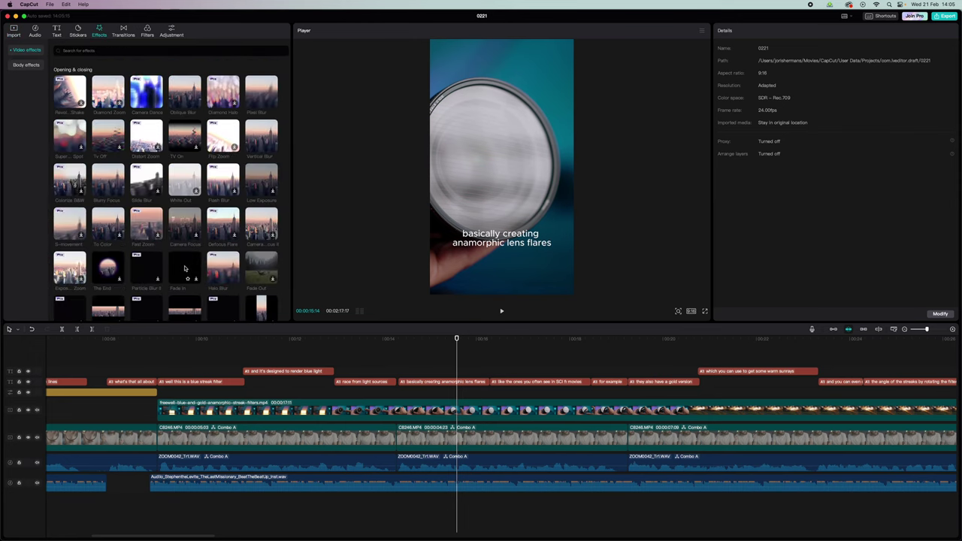
{"action": "scroll", "coordinate": [185, 268], "scroll_direction": "up", "scroll_amount": 3}
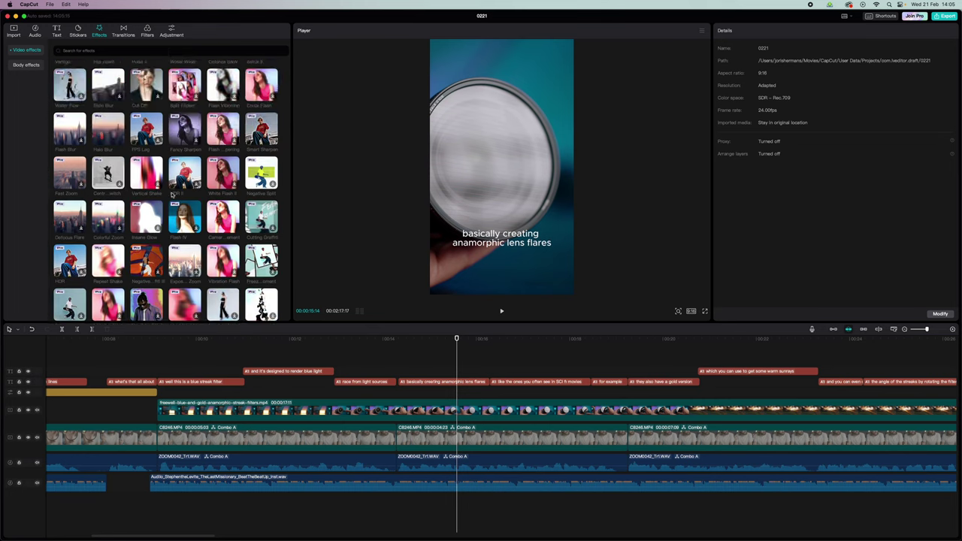
{"action": "left_click", "coordinate": [15, 34]}
Place arrows copy.png on a track above the video, rotated 123° and scaled down
{"action": "left_click_drag", "start_coordinate": [426, 350], "coordinate": [404, 395]}
{"action": "left_click_drag", "start_coordinate": [502, 226], "coordinate": [452, 135]}
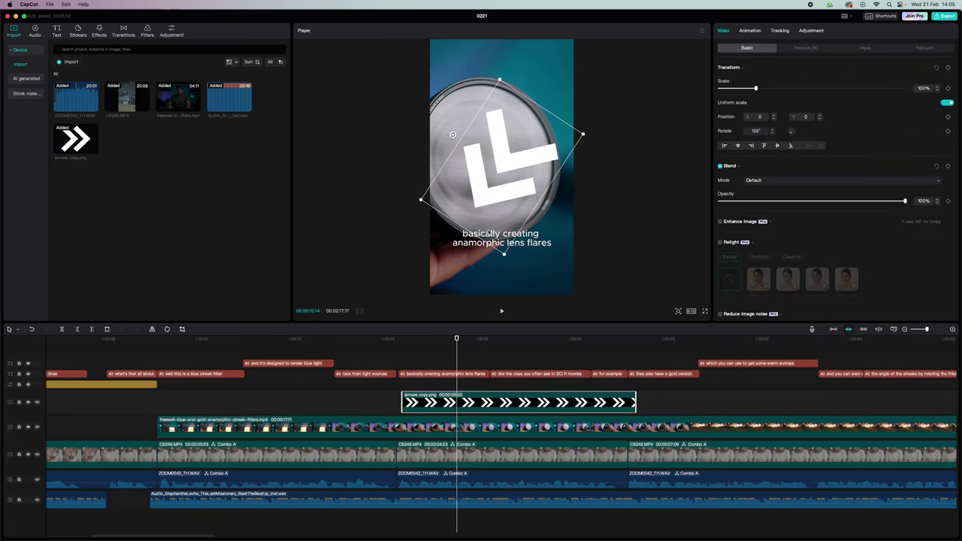
{"action": "left_click_drag", "start_coordinate": [502, 253], "coordinate": [475, 199]}
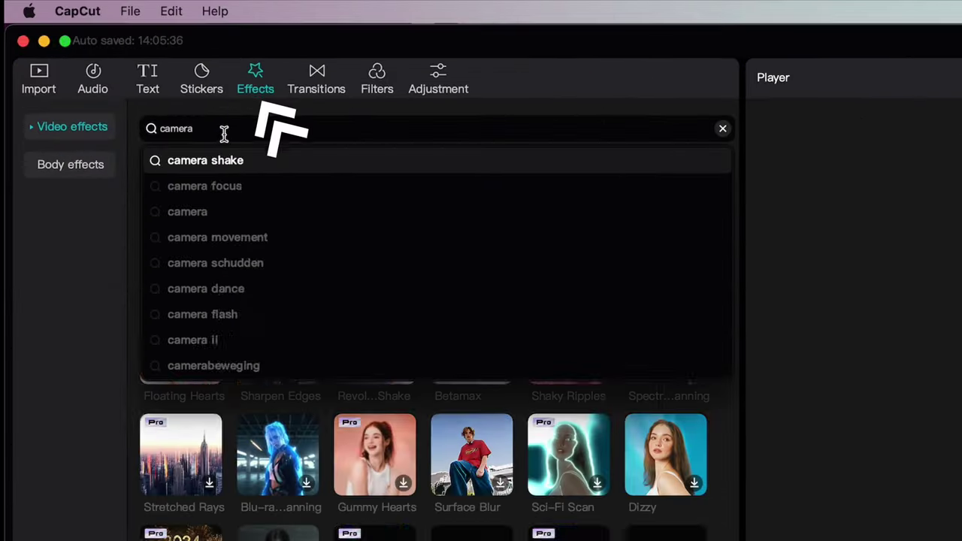
Search effects for 'shake' and apply Camera Shake to the arrows clip
{"action": "type", "text": "shake"}
{"action": "key", "text": "Return"}
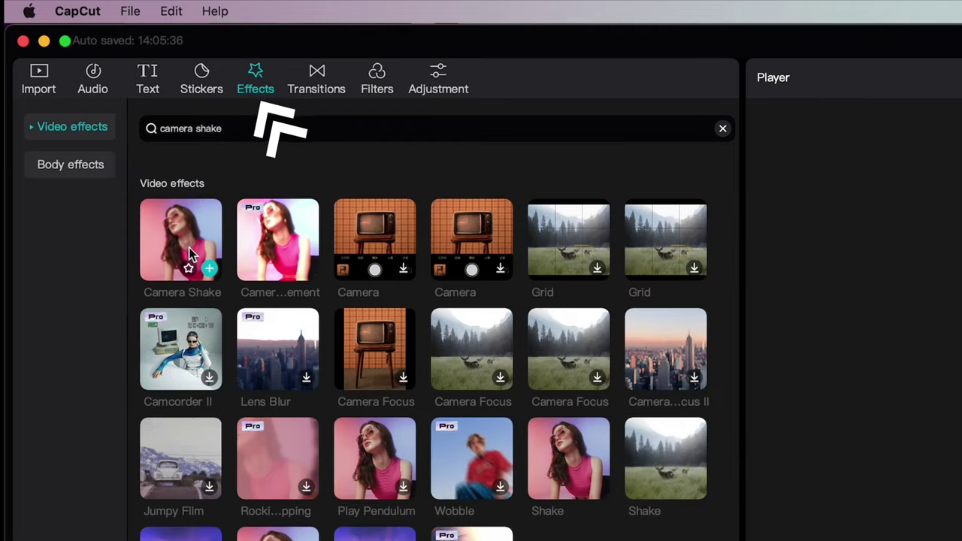
{"action": "left_click_drag", "start_coordinate": [174, 242], "coordinate": [466, 402]}
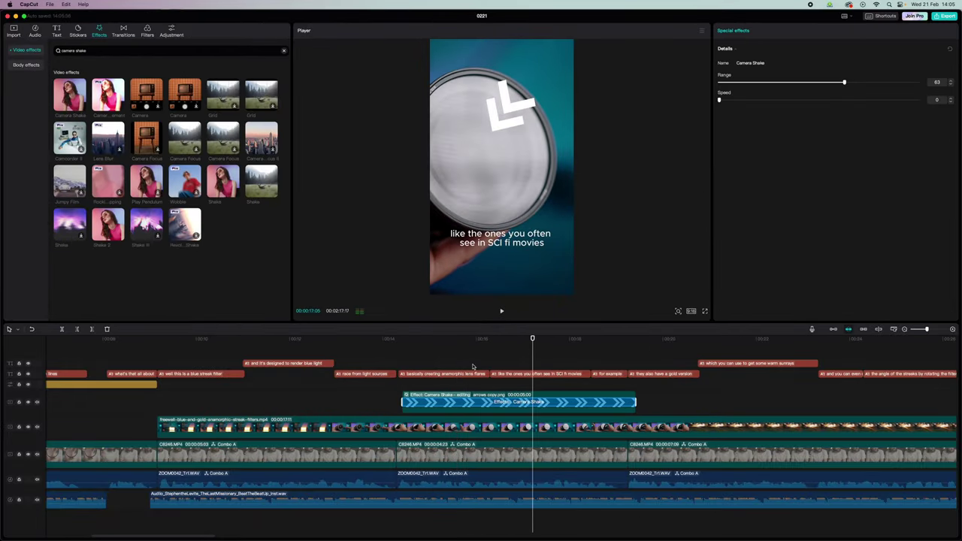
{"action": "left_click", "coordinate": [409, 345]}
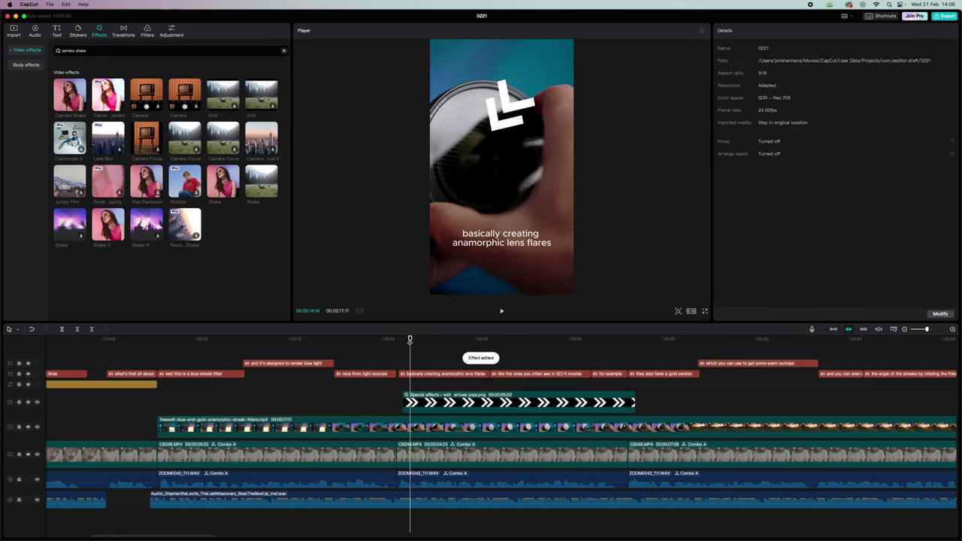